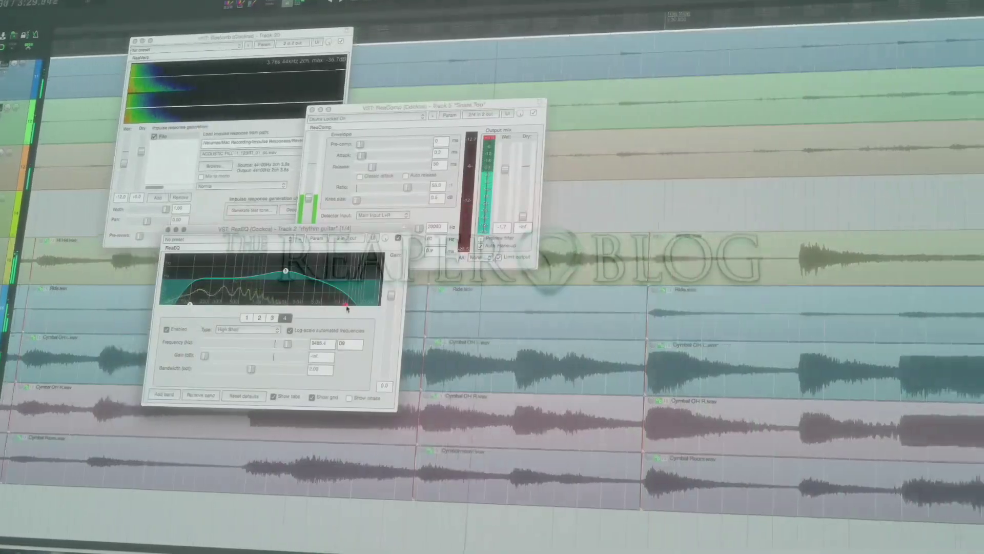
# Drag ReaEQ band 4 from about 9485 Hz up to about 16055 Hz.
pyautogui.moveTo(347, 308); pyautogui.dragTo(366, 307)
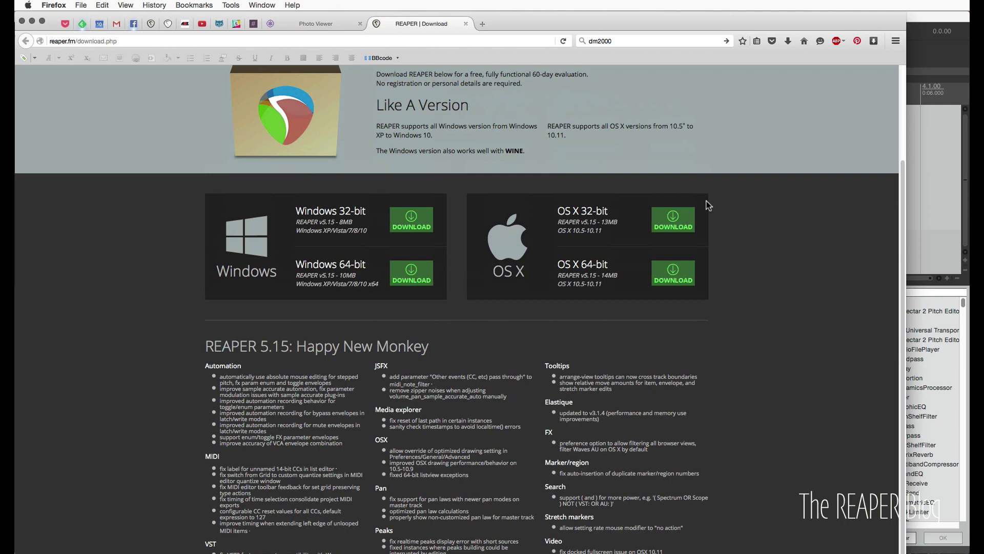
# Scroll the reaper.fm download page further into the 'Happy New Monkey' 5.15 release notes.
pyautogui.scroll(-3, 708, 205)
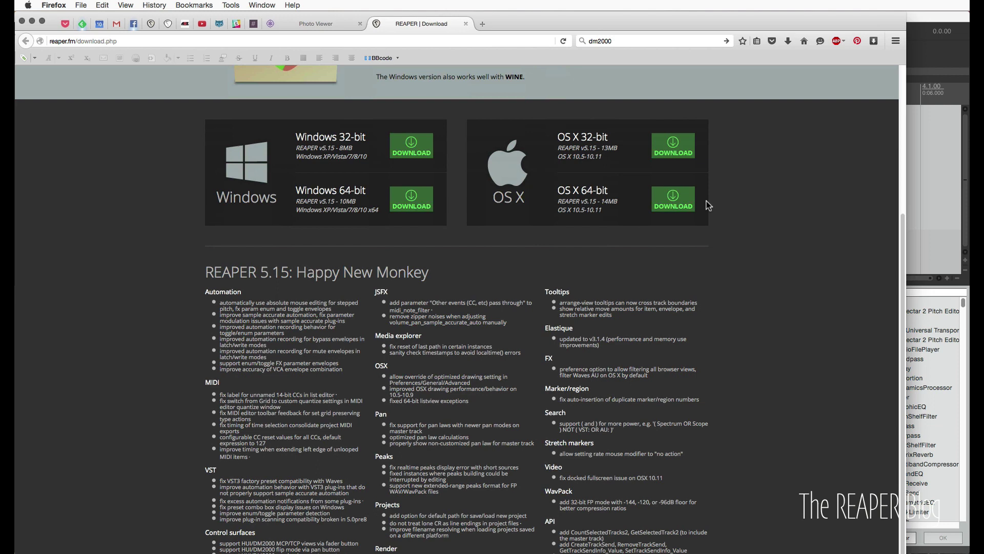
# Switch to the Photo Viewer tab showing Yamaha's DM2000 mixing console image.
pyautogui.click(337, 23)
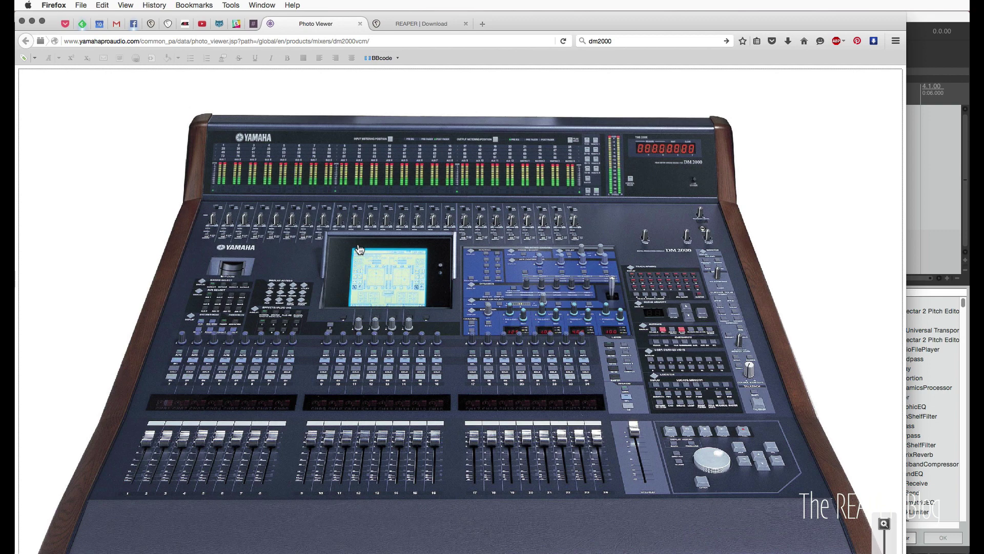
# Open REAPER's Project Settings and keep élastique 3.1.4 Pro as default pitch shift mode.
pyautogui.press('super+Tab')
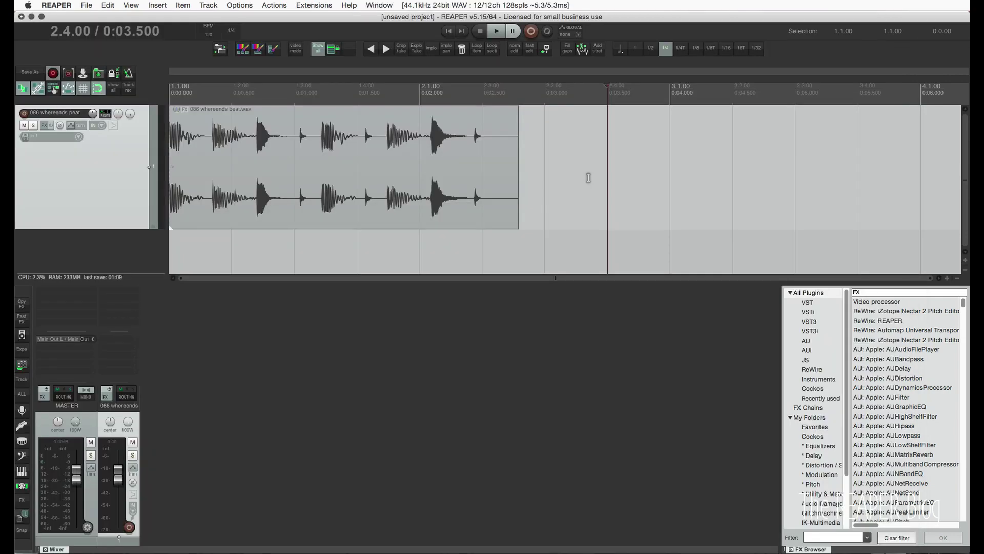
pyautogui.hotkey('alt', 'Return')
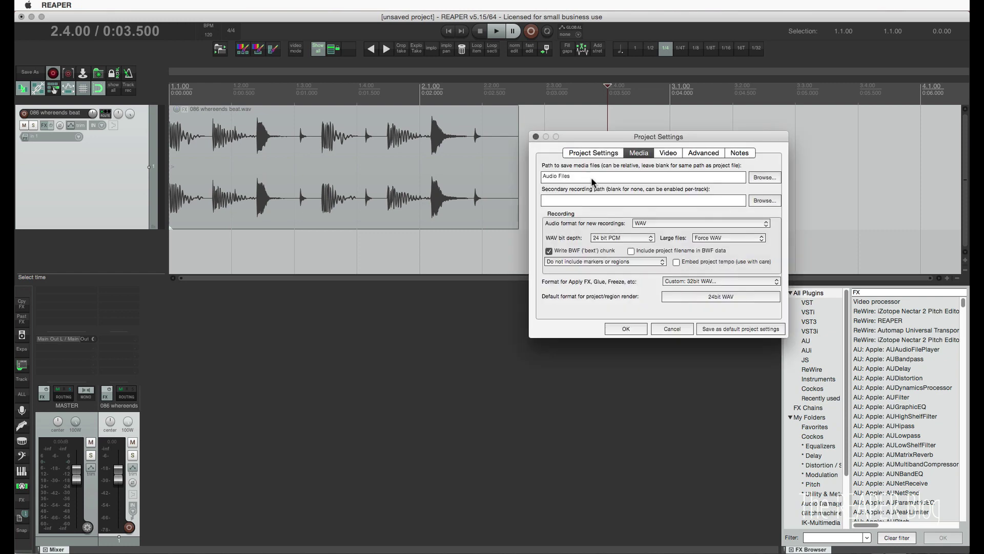
pyautogui.click(610, 153)
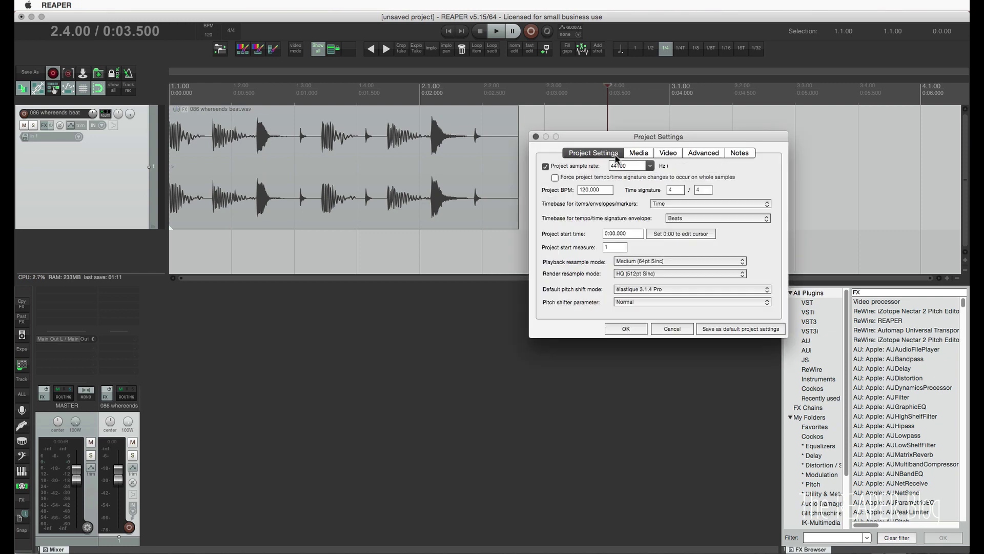
pyautogui.click(653, 290)
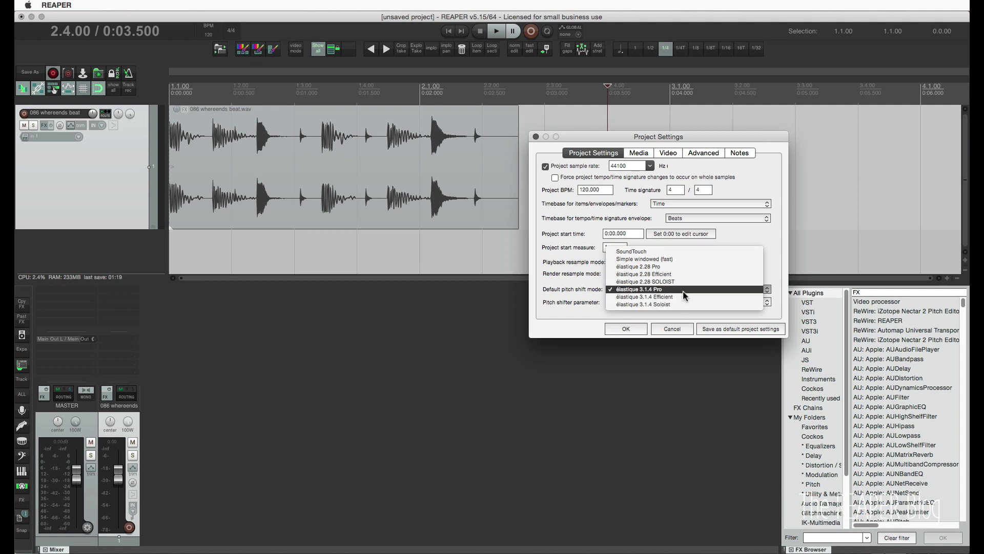
pyautogui.click(682, 291)
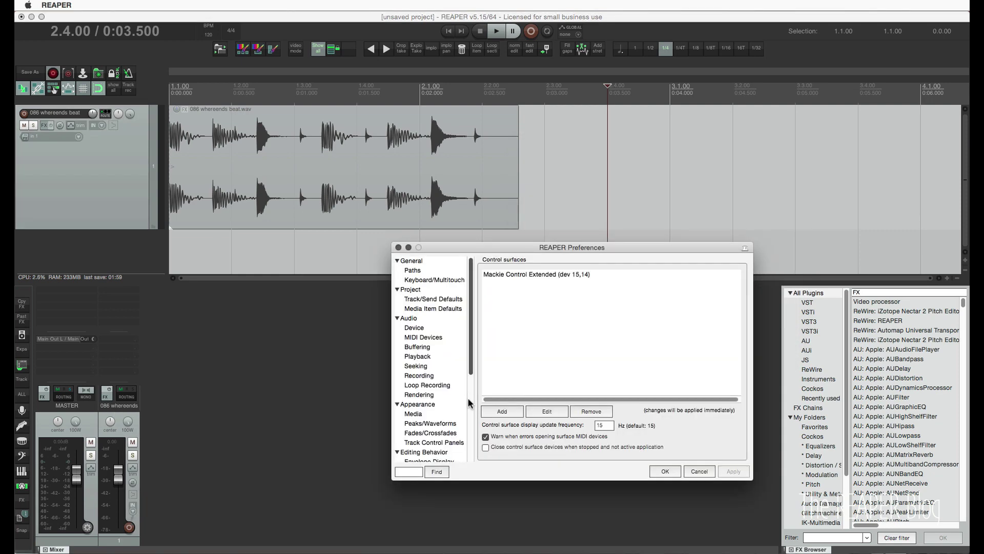
# Go to the general Plug-ins page in REAPER's Preferences.
pyautogui.scroll(-5, 466, 401)
pyautogui.scroll(-5, 465, 401)
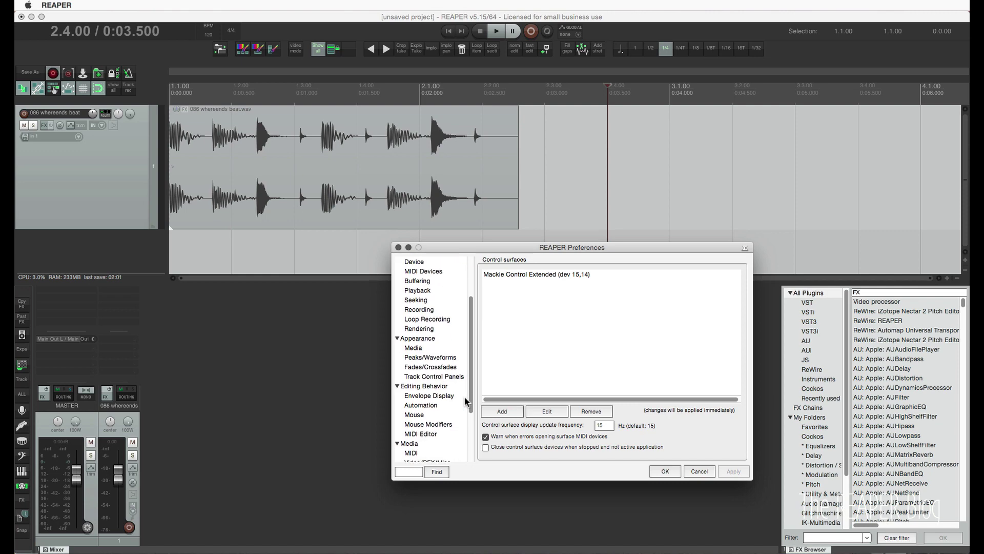
pyautogui.scroll(-2, 462, 405)
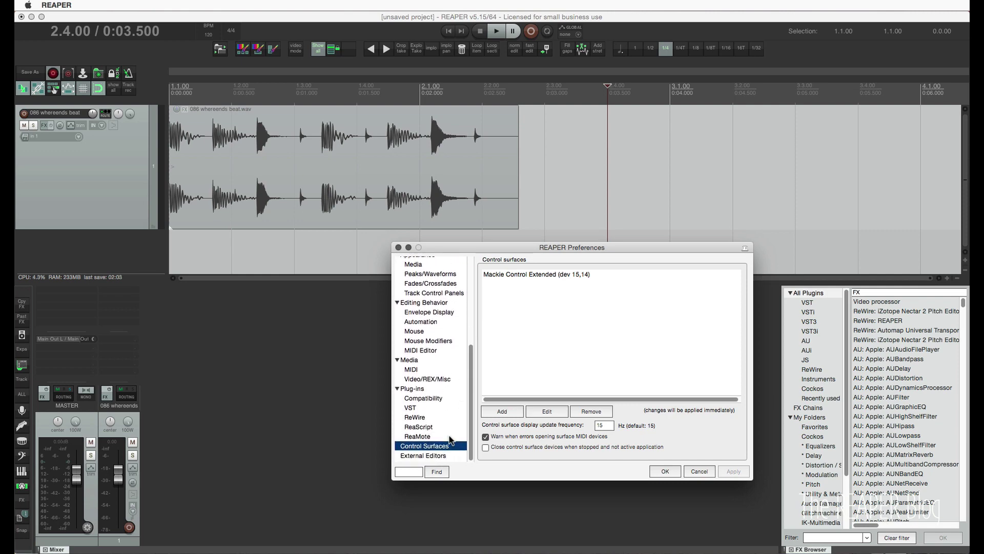
pyautogui.click(427, 409)
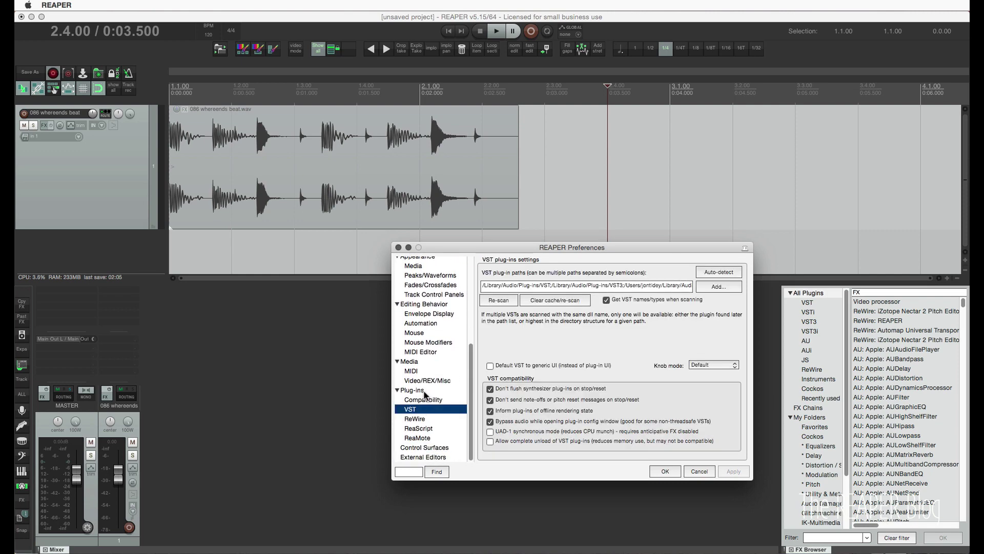
pyautogui.click(423, 390)
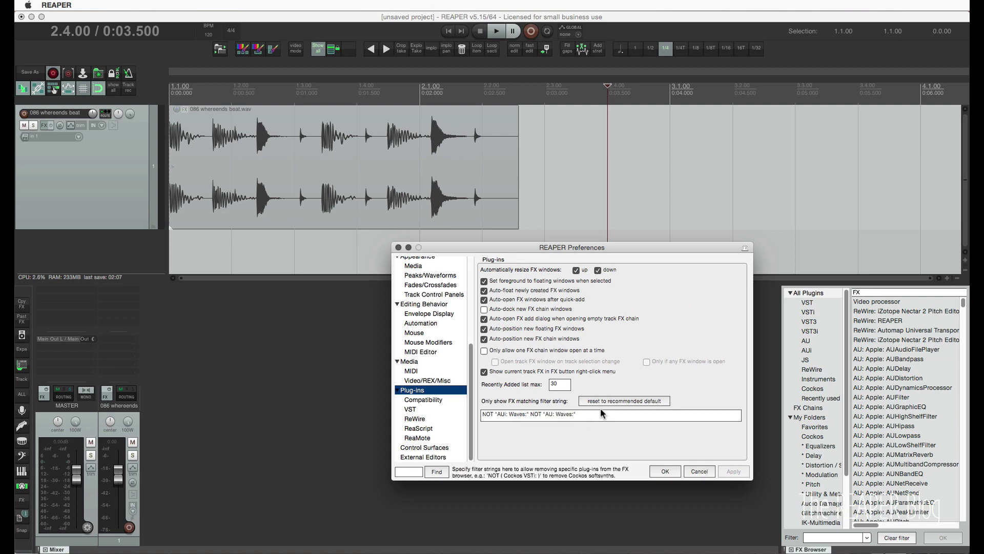
# Inspect the 'Only show FX matching filter string' field that hides Waves AU plug-ins.
pyautogui.click(481, 414)
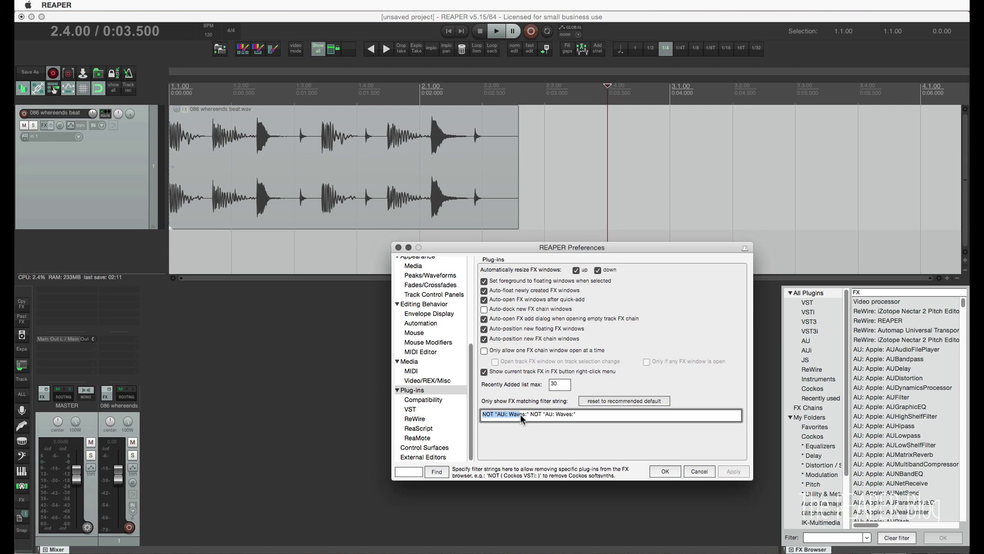
pyautogui.tripleClick(500, 420)
pyautogui.click(506, 415)
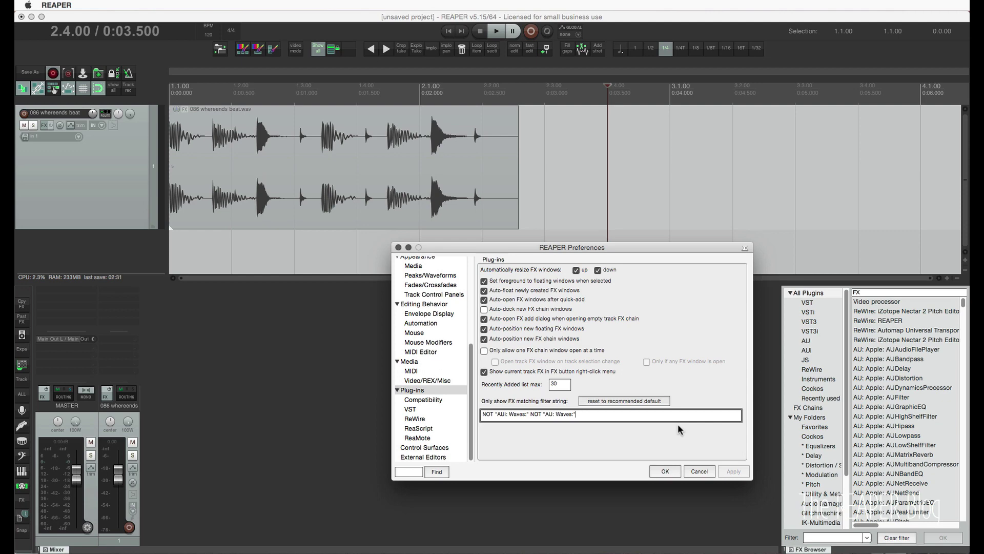
pyautogui.click(654, 415)
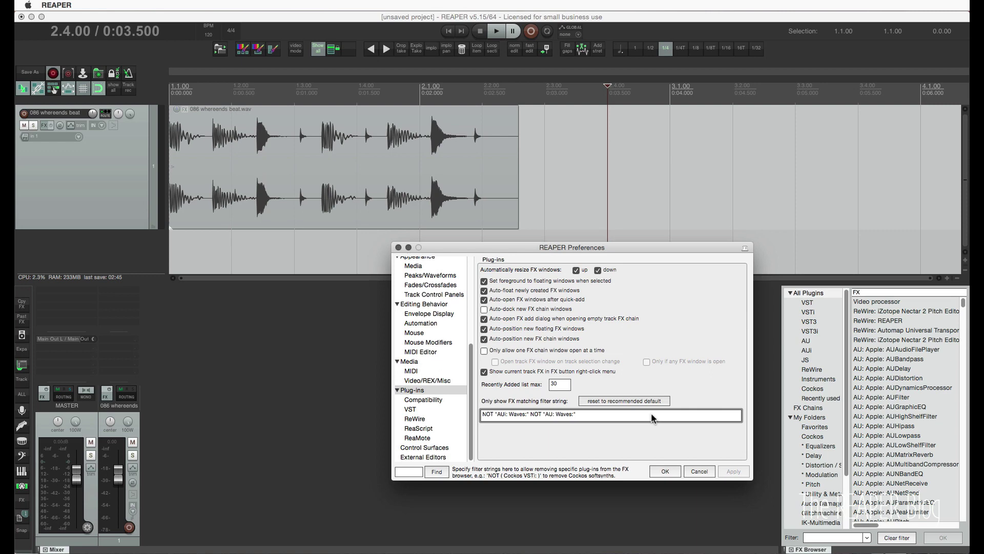
pyautogui.press('super+a')
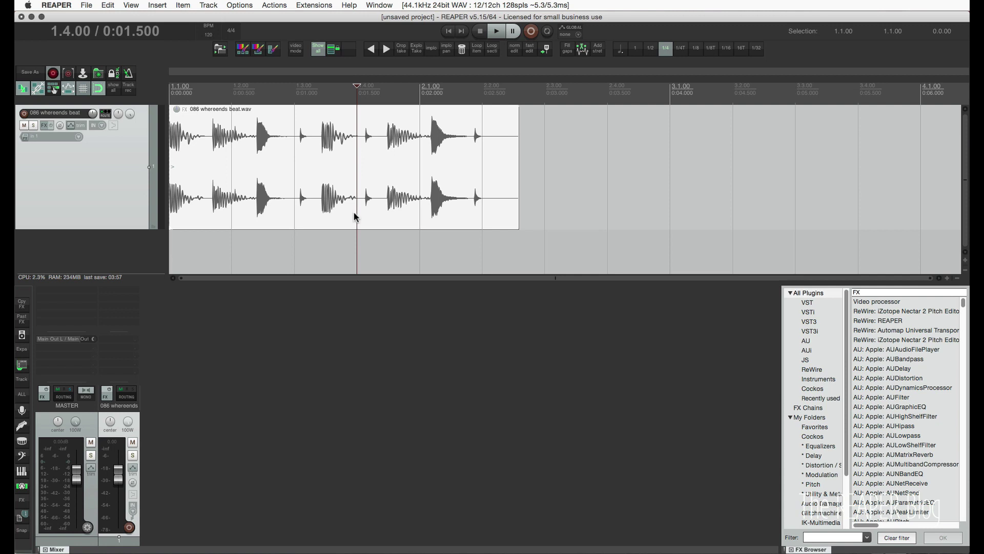
# Ctrl-drag a copy of the '086 whereends beat' item to start near 2.4.00.
pyautogui.click(567, 202)
pyautogui.click(420, 188)
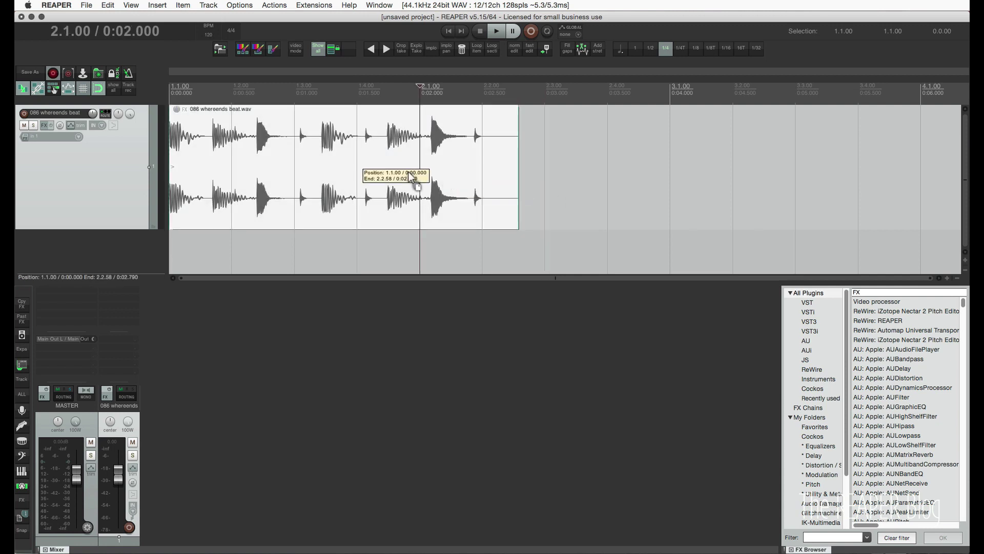
pyautogui.moveTo(412, 177); pyautogui.dragTo(851, 151)
pyautogui.click(564, 205)
# Select both beat items and raise their item volume to +13 dB.
pyautogui.scroll(-2, 602, 182)
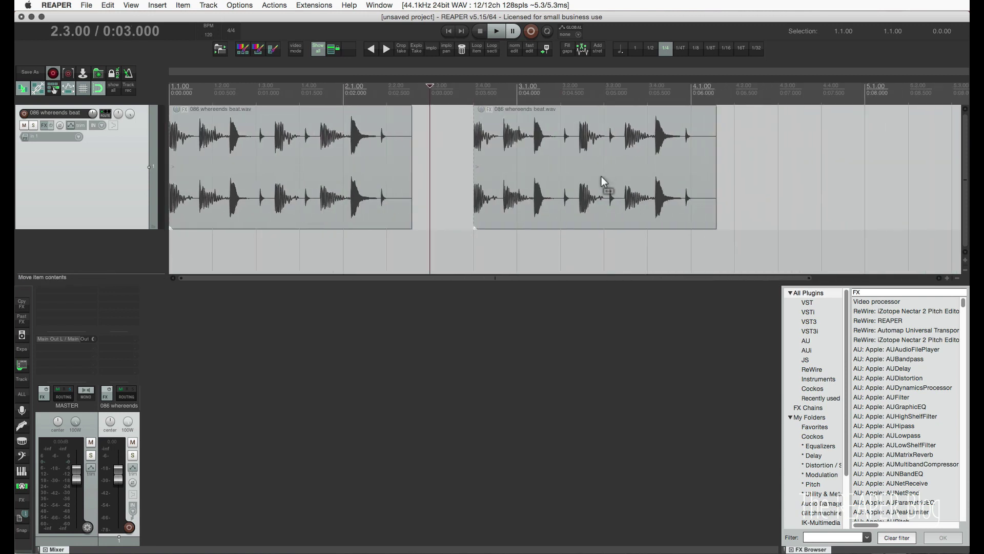
pyautogui.click(332, 199)
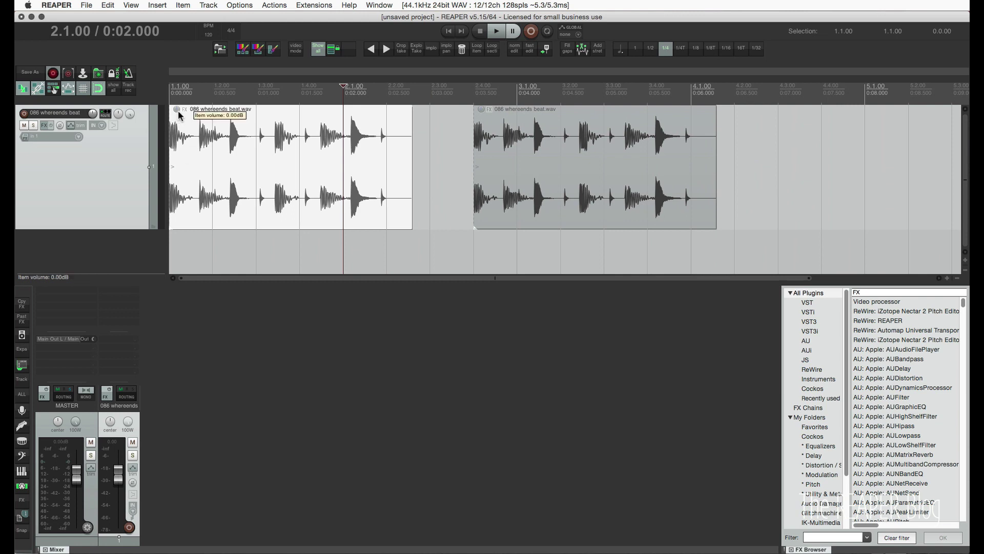
pyautogui.click(226, 151)
pyautogui.keyDown('shift'); pyautogui.click(622, 151); pyautogui.keyUp('shift')
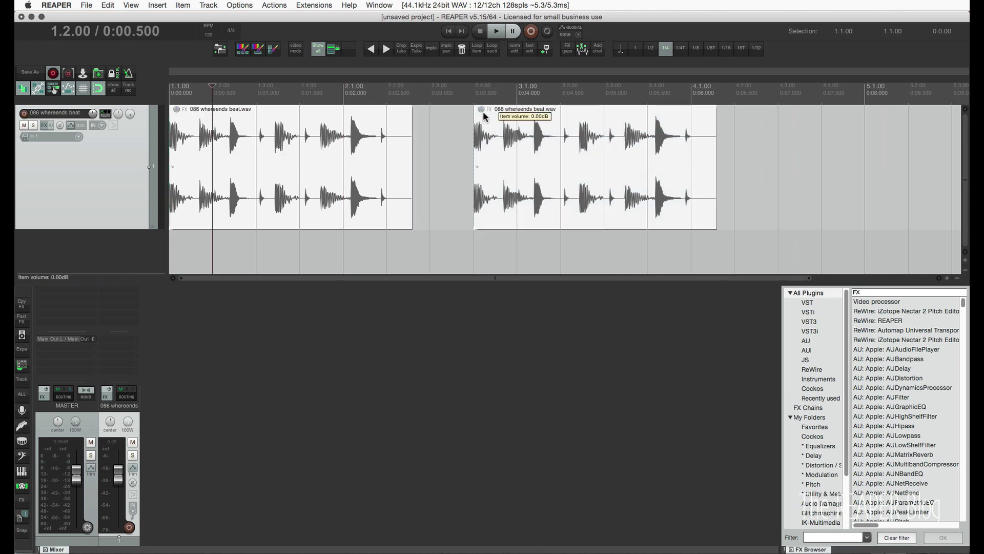
pyautogui.moveTo(484, 116); pyautogui.dragTo(492, 8)
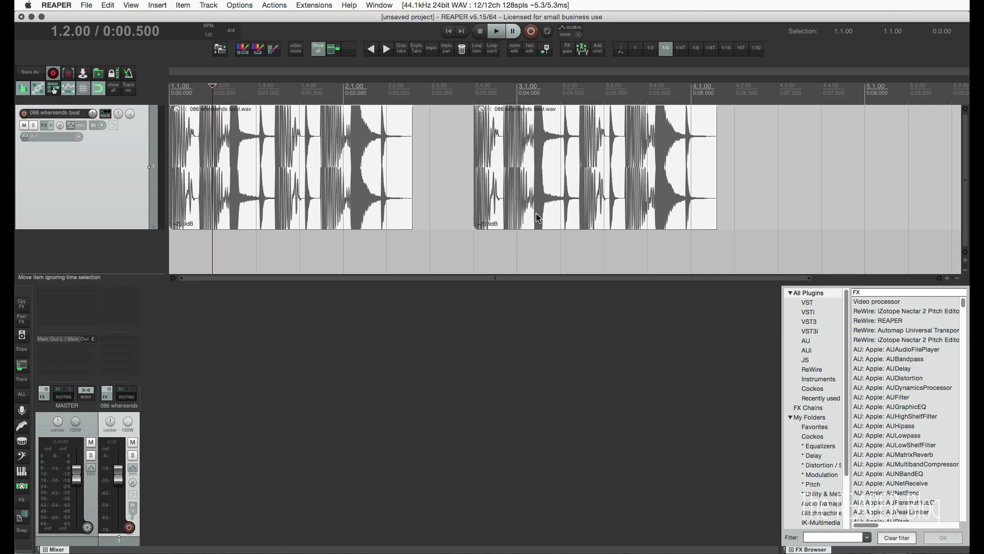
pyautogui.click(449, 209)
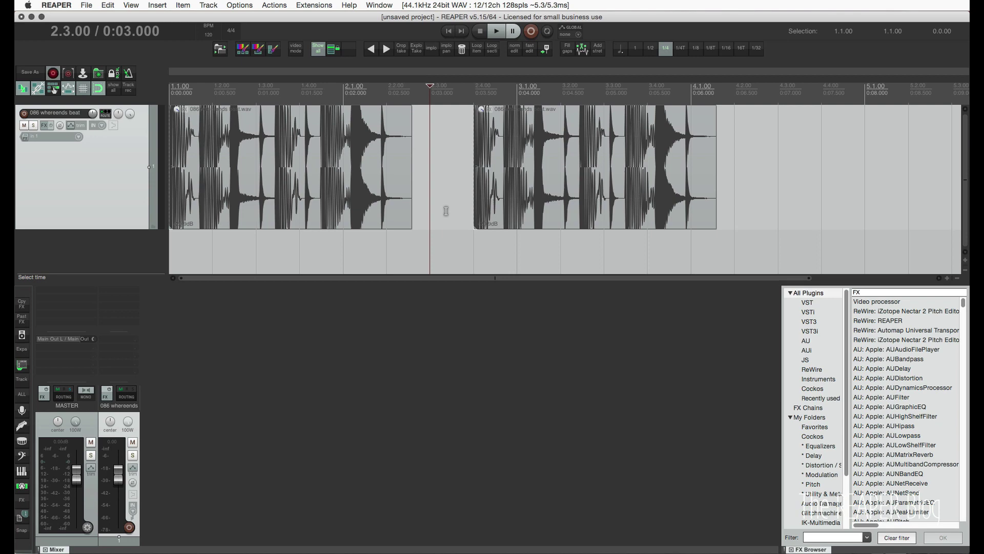
# Set the Apply FX/Glue format to 24-bit WAV and glue the first beat item.
pyautogui.hotkey('alt', 'Return')
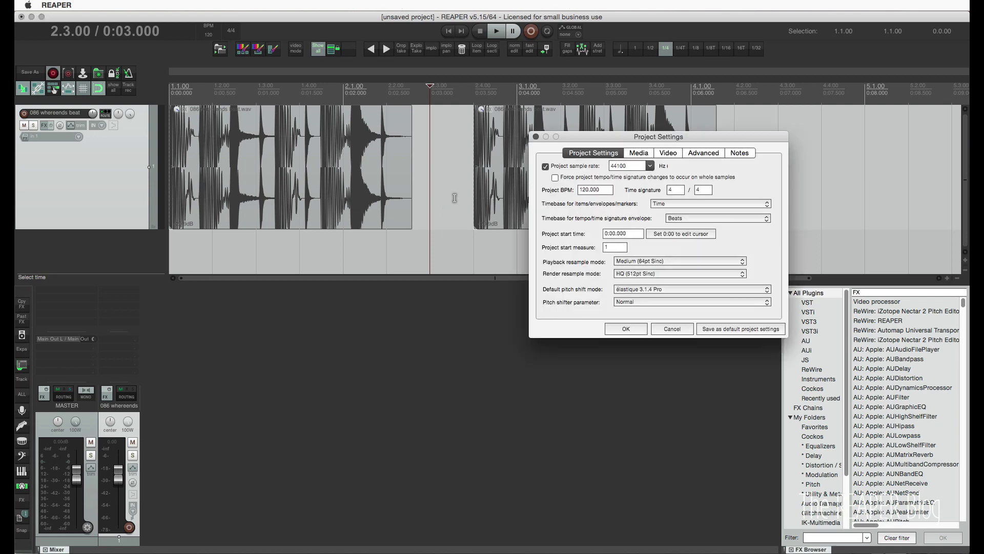
pyautogui.click(639, 154)
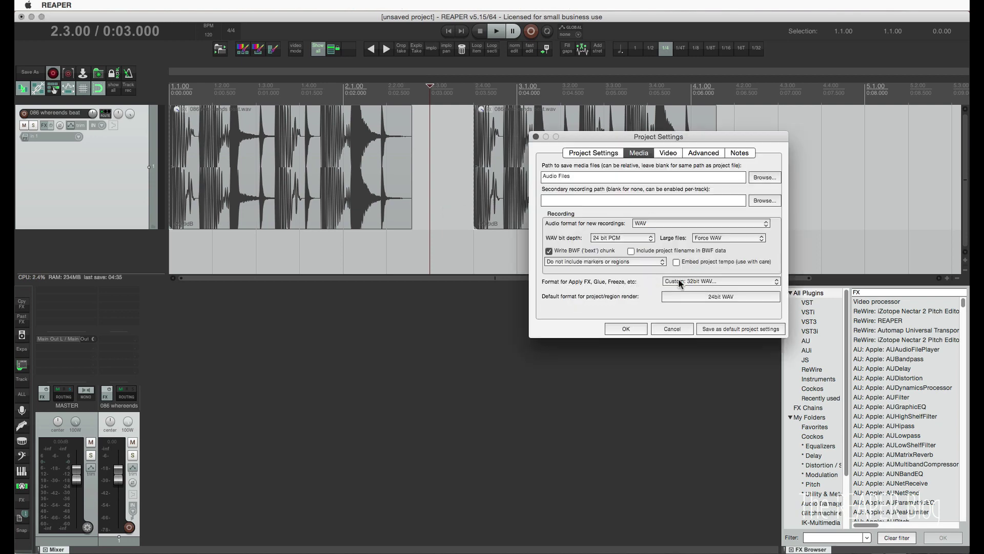
pyautogui.click(680, 283)
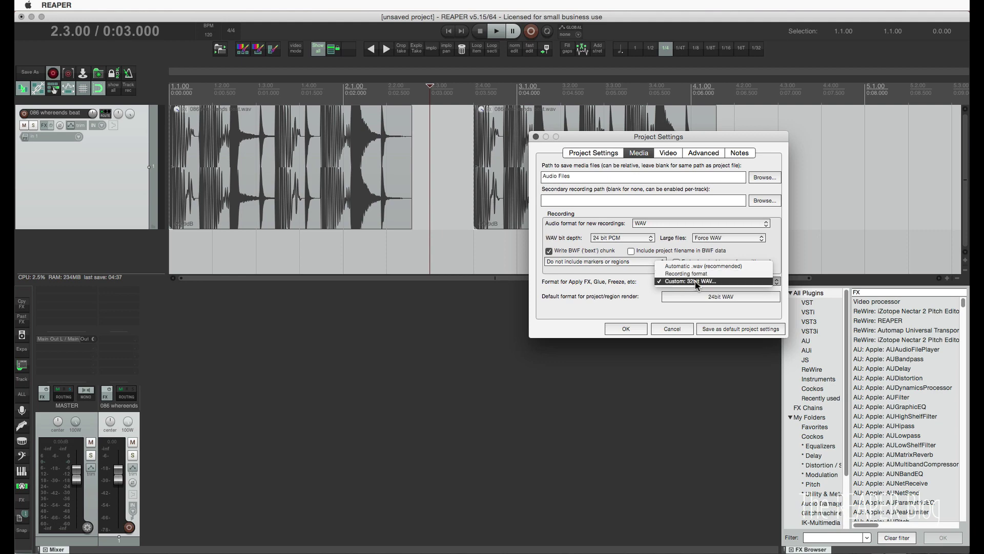
pyautogui.click(696, 282)
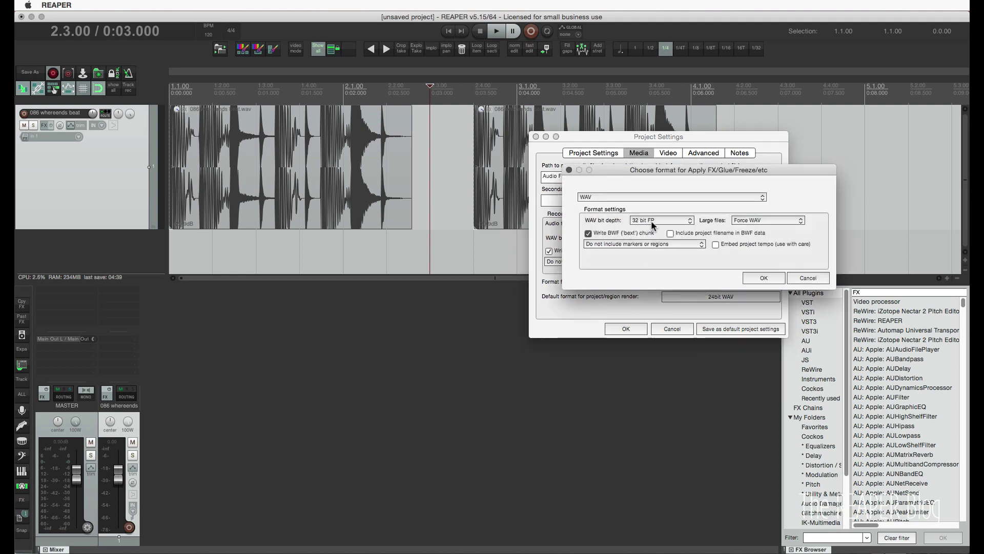
pyautogui.click(653, 220)
pyautogui.click(656, 214)
pyautogui.click(764, 278)
pyautogui.click(628, 331)
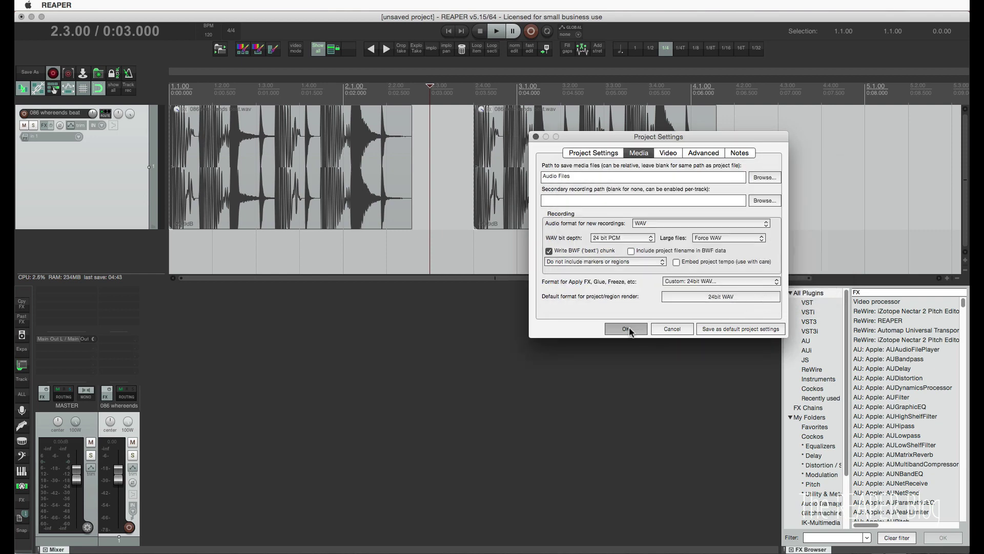
pyautogui.click(259, 177)
pyautogui.press('super+g')
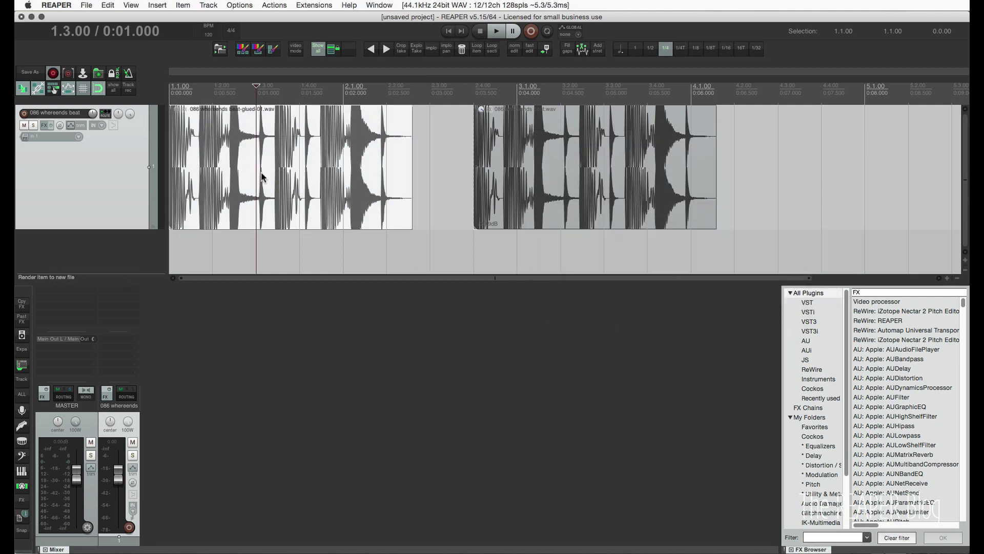
# Change the glue format to 32-bit WAV and glue the second beat item into glued-02.wav.
pyautogui.click(568, 174)
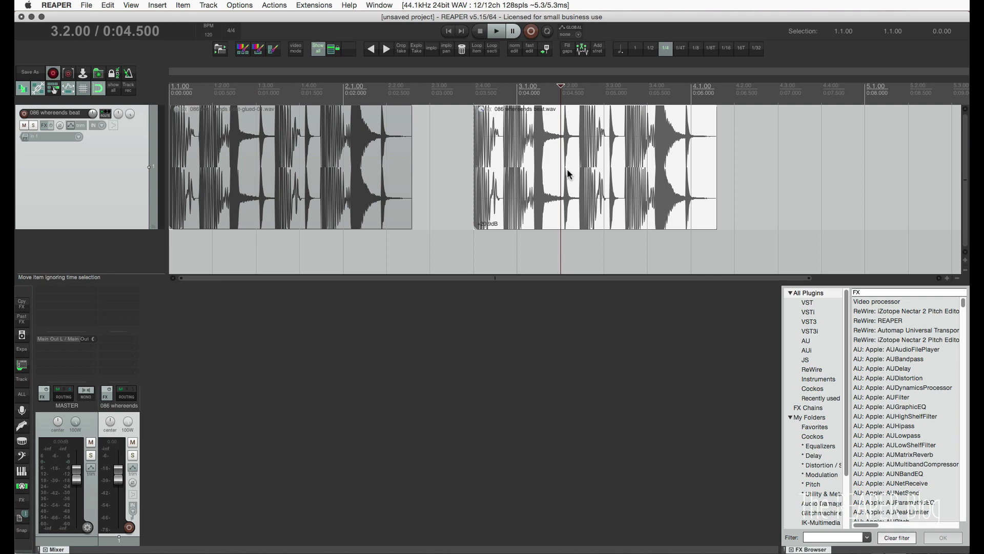
pyautogui.hotkey('alt', 'Return')
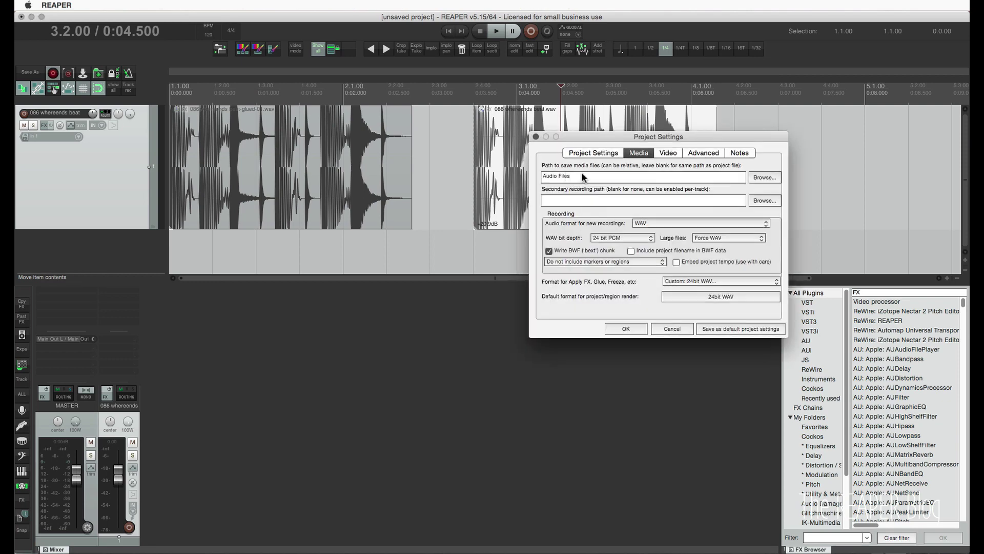
pyautogui.click(714, 299)
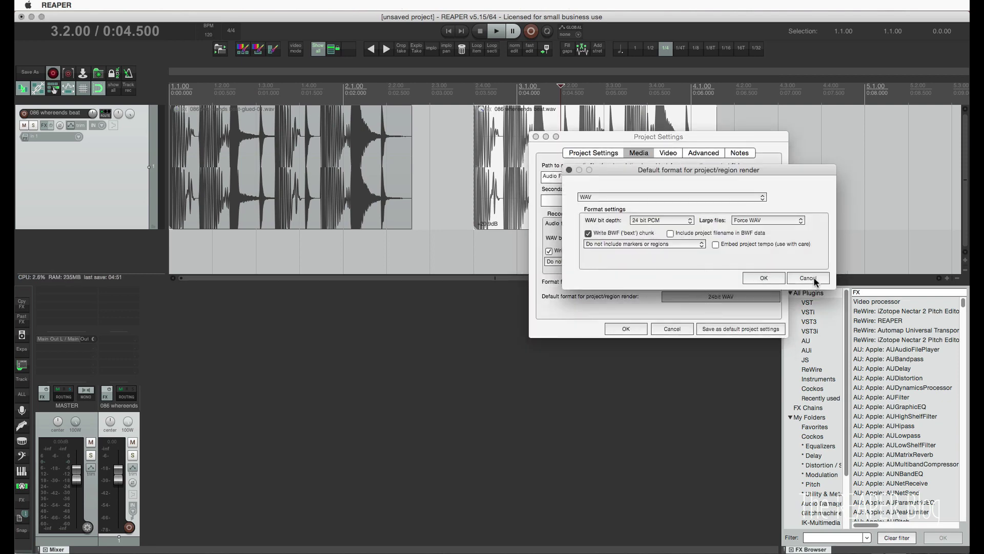
pyautogui.click(813, 278)
pyautogui.click(713, 284)
pyautogui.click(715, 282)
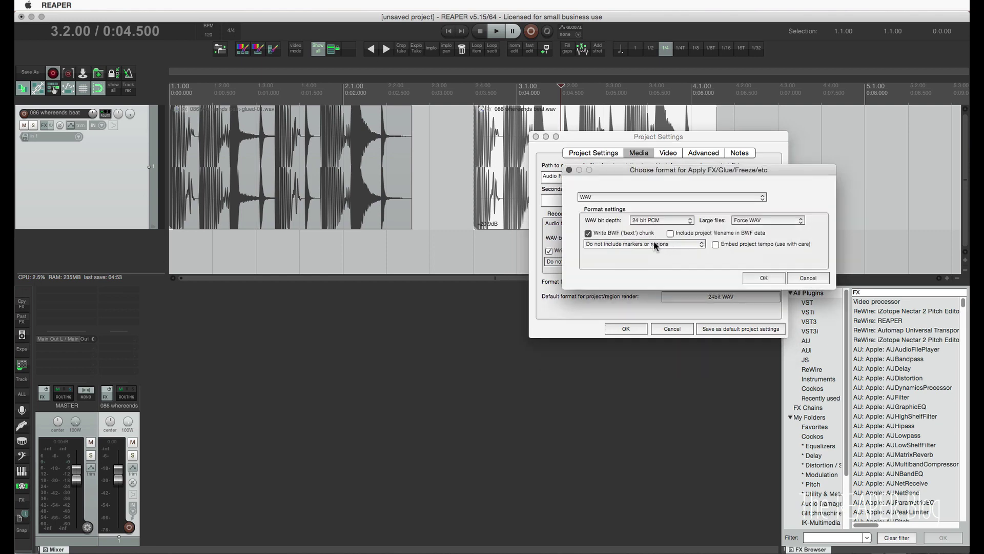
pyautogui.click(664, 219)
pyautogui.click(662, 230)
pyautogui.click(764, 278)
pyautogui.click(641, 330)
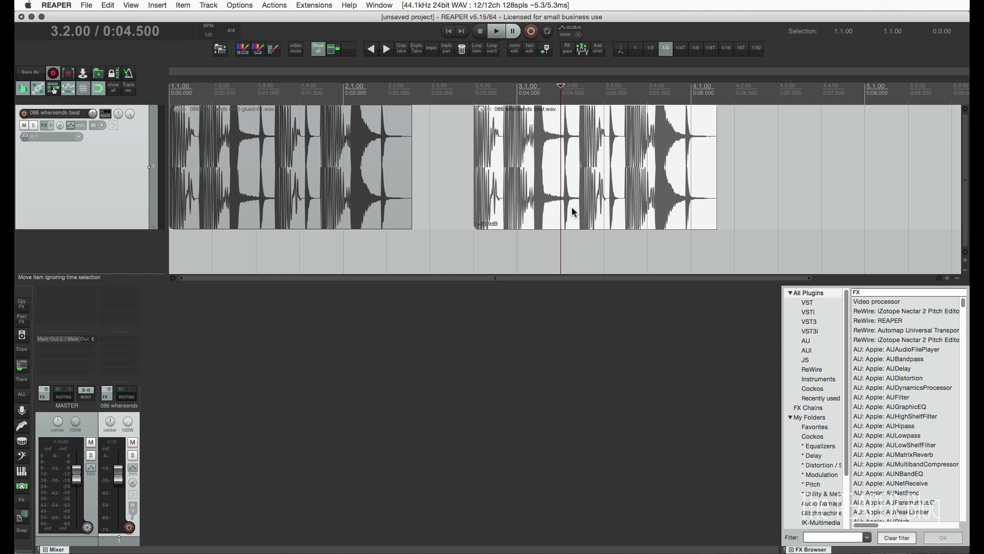
pyautogui.press('super+g')
pyautogui.click(426, 242)
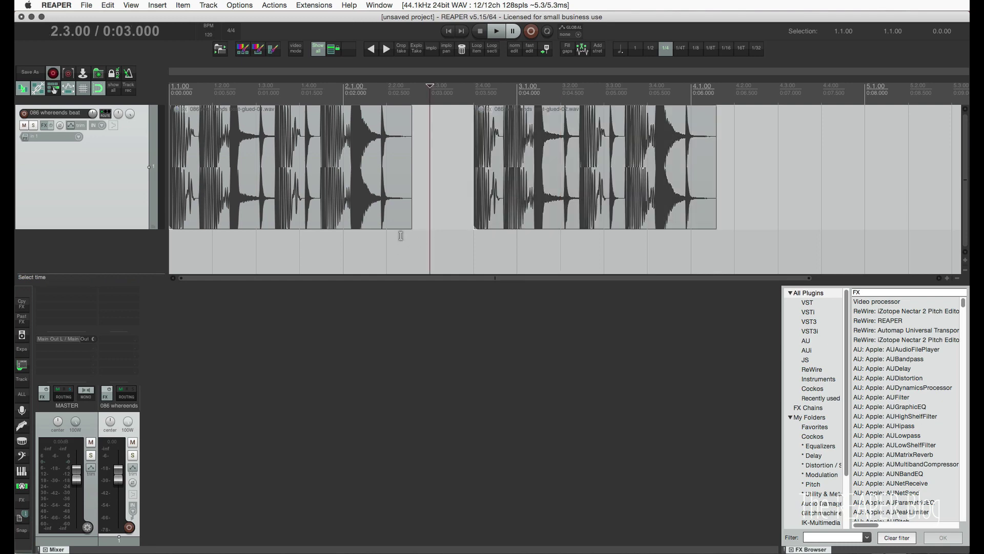
# Lower the first beat item's volume to -5.90 dB.
pyautogui.click(305, 158)
pyautogui.click(536, 166)
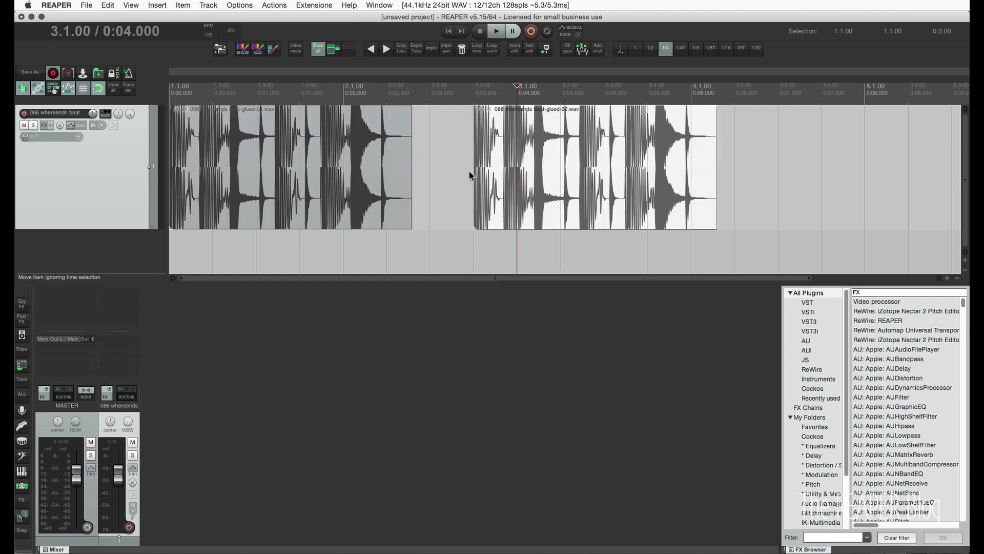
pyautogui.click(314, 153)
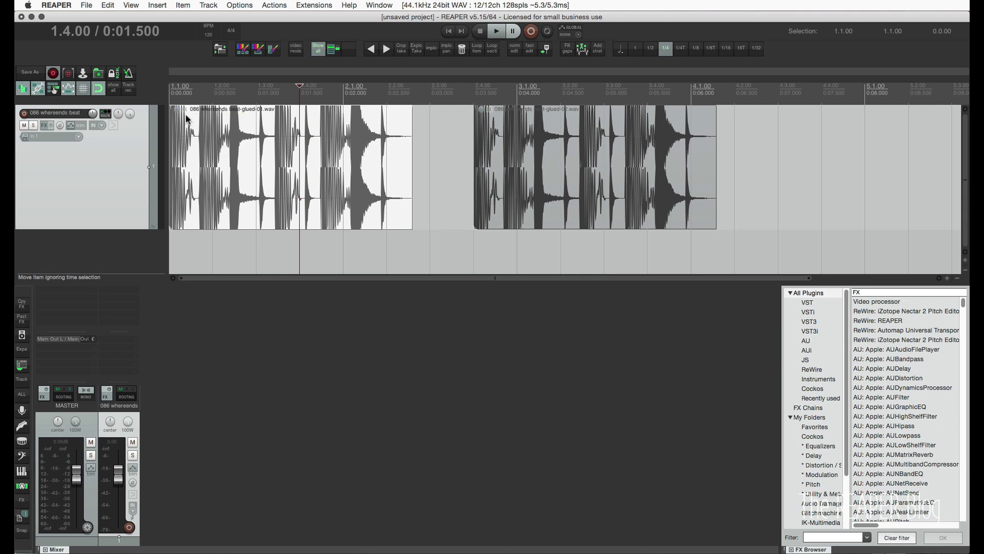
pyautogui.moveTo(179, 115)
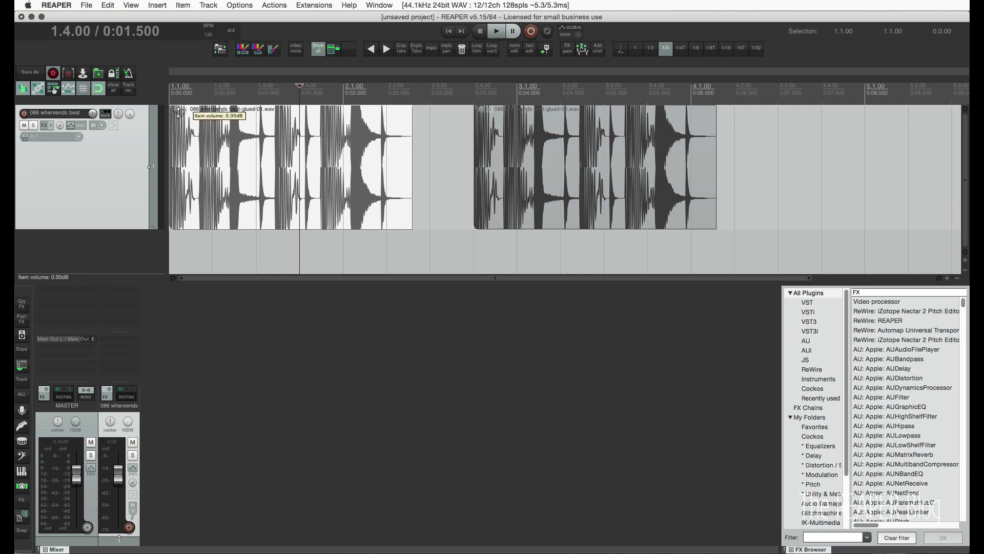
pyautogui.moveTo(179, 113); pyautogui.dragTo(181, 144)
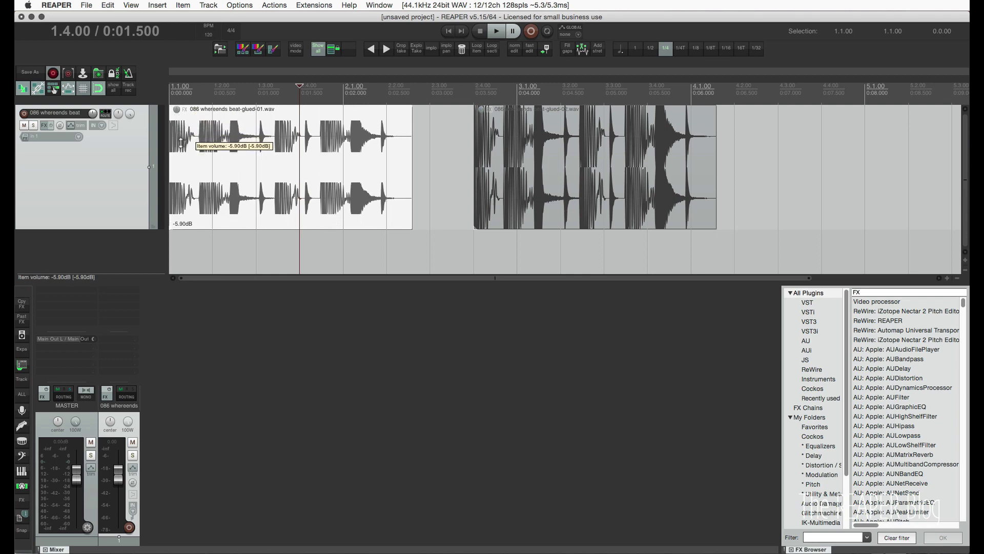
# Lower the second beat item's volume to -25.3 dB.
pyautogui.click(500, 152)
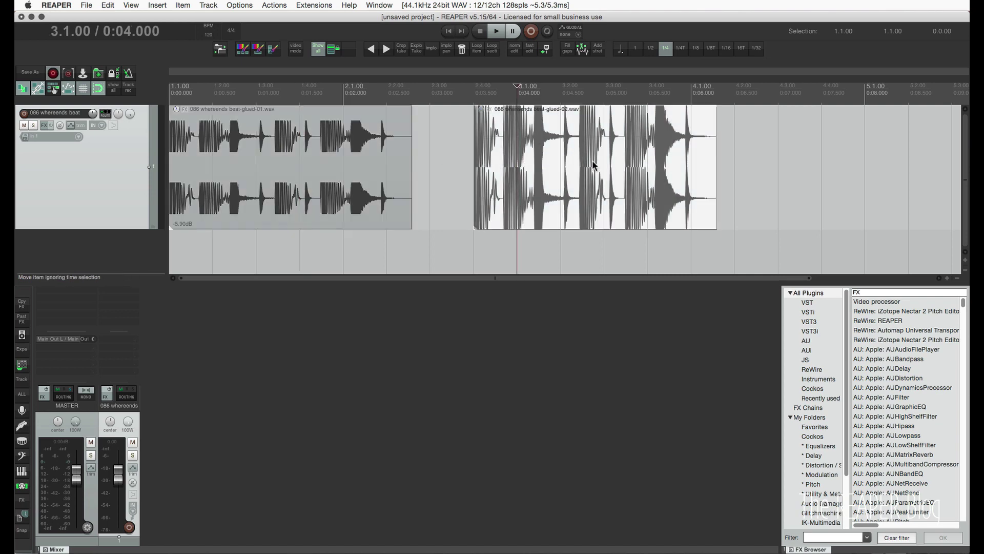
pyautogui.moveTo(484, 109); pyautogui.dragTo(484, 213)
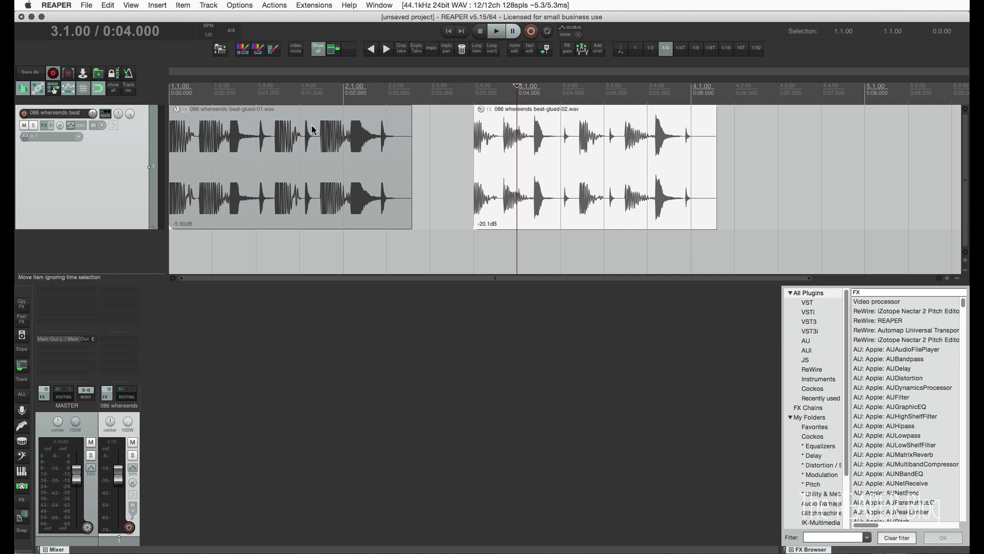
pyautogui.click(549, 152)
pyautogui.moveTo(488, 108); pyautogui.dragTo(485, 137)
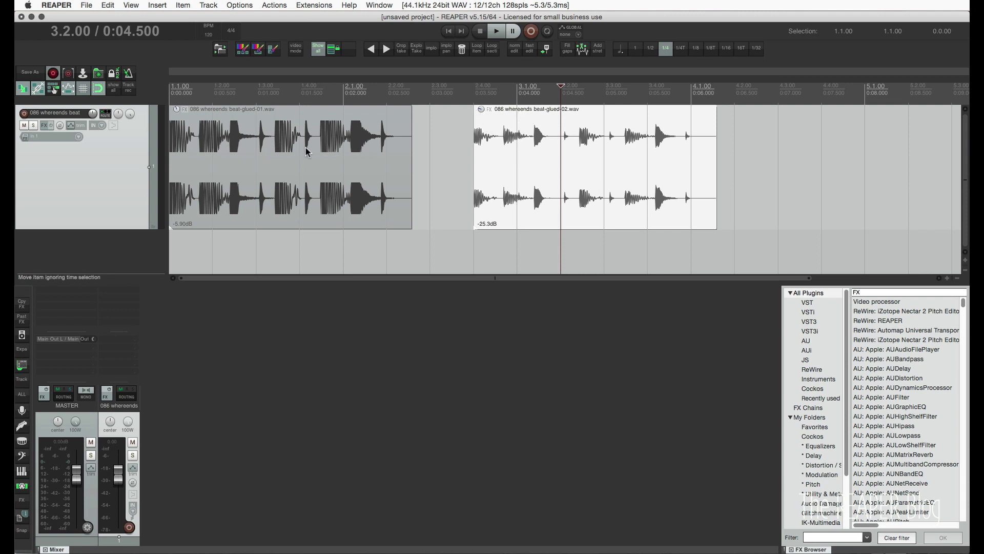
pyautogui.click(350, 157)
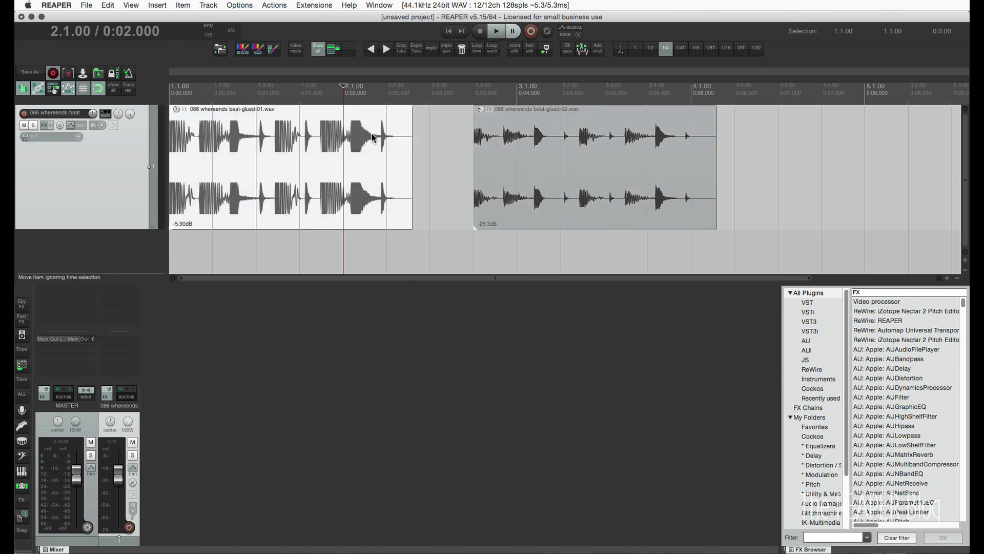
pyautogui.rightClick(357, 156)
pyautogui.click(341, 155)
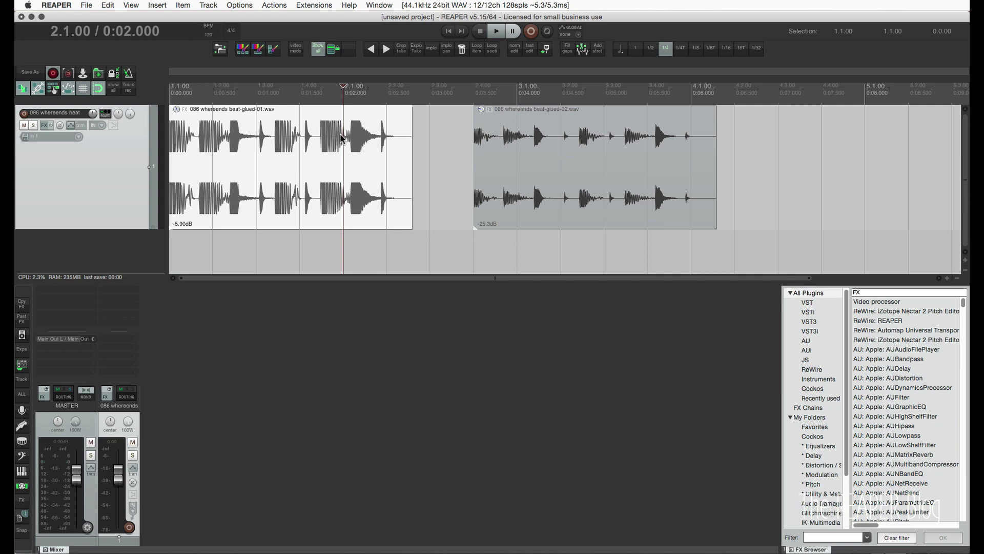
# In Preferences > Paths, browse to /Volumes/MacGruber/Current Projects as new-project folder and apply.
pyautogui.click(720, 225)
pyautogui.press('super+comma')
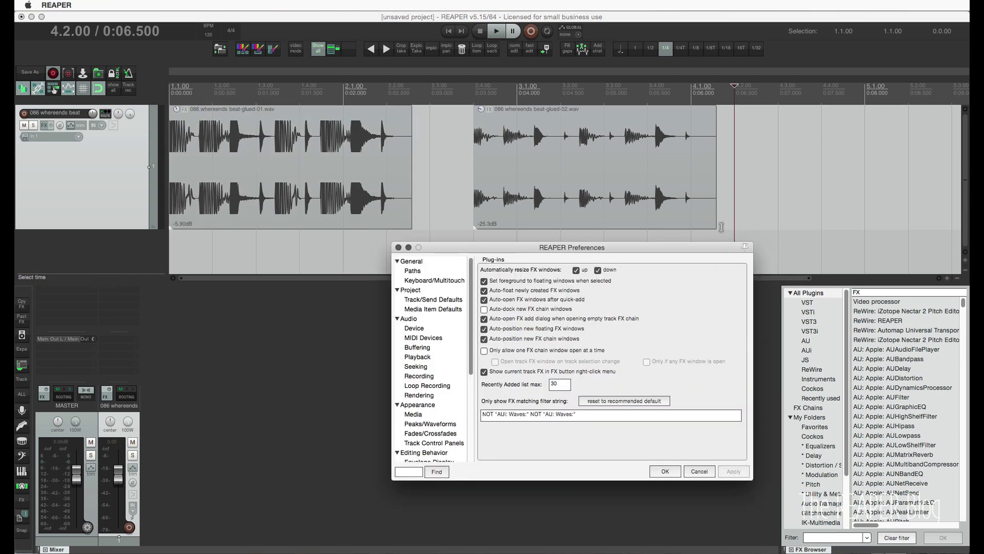
pyautogui.click(430, 272)
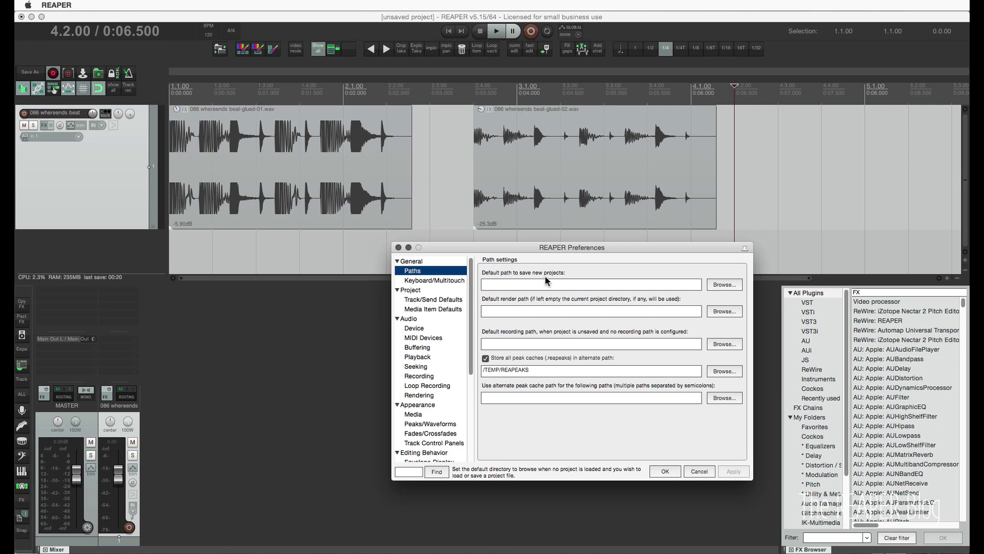
pyautogui.click(725, 285)
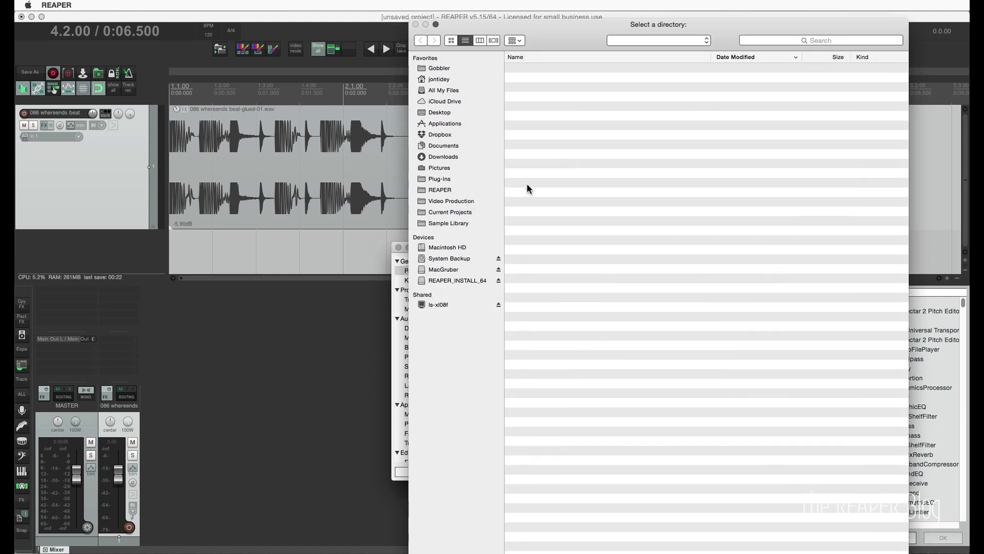
pyautogui.click(457, 269)
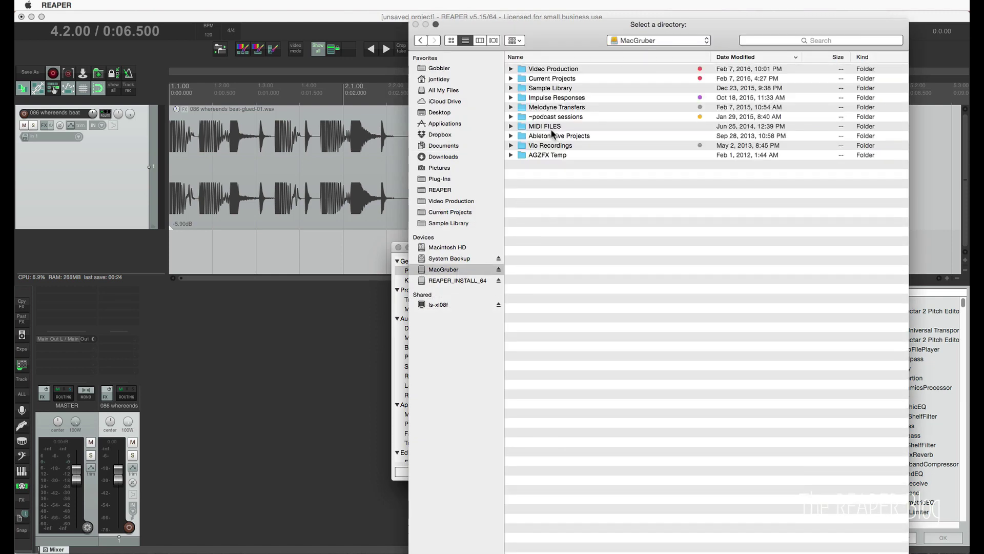
pyautogui.doubleClick(558, 78)
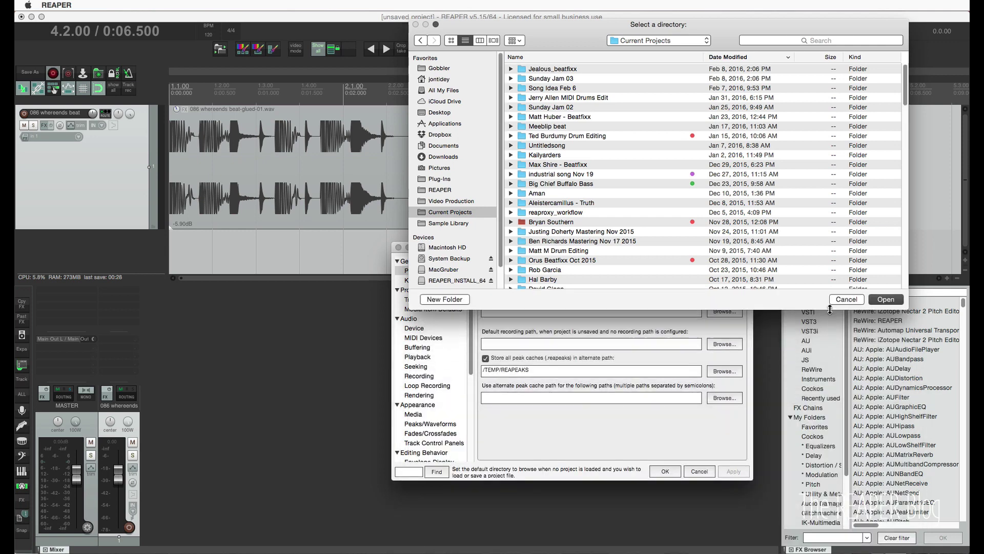
pyautogui.click(886, 296)
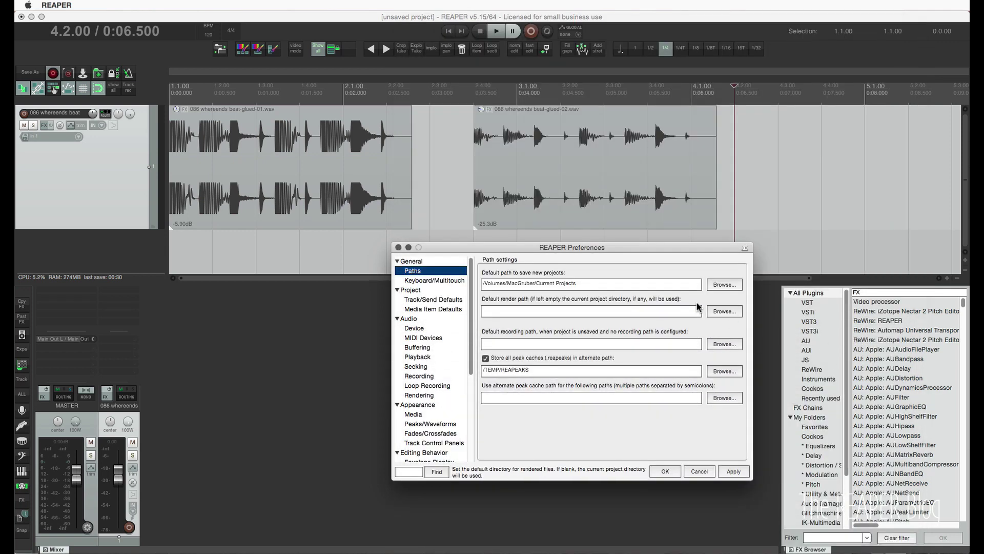
pyautogui.click(734, 472)
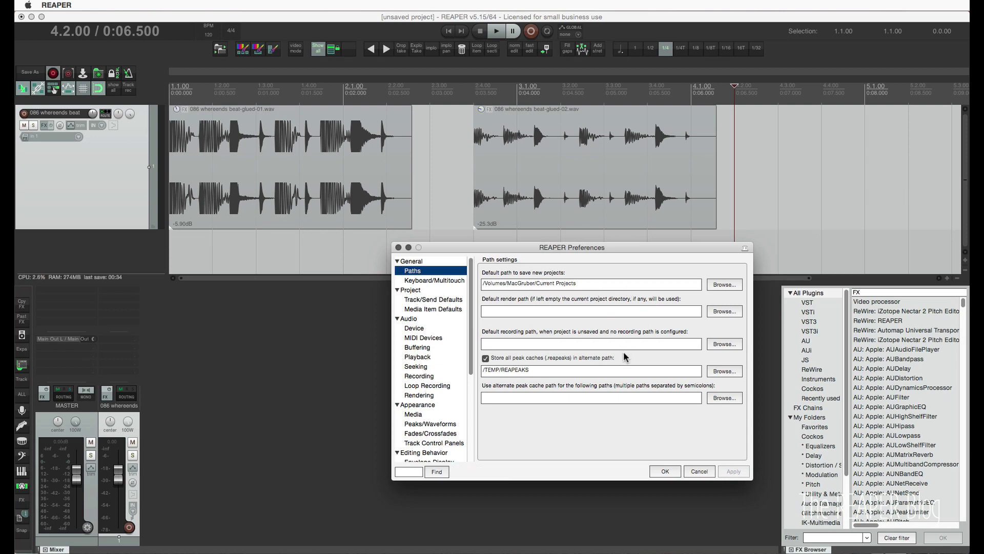
pyautogui.click(670, 473)
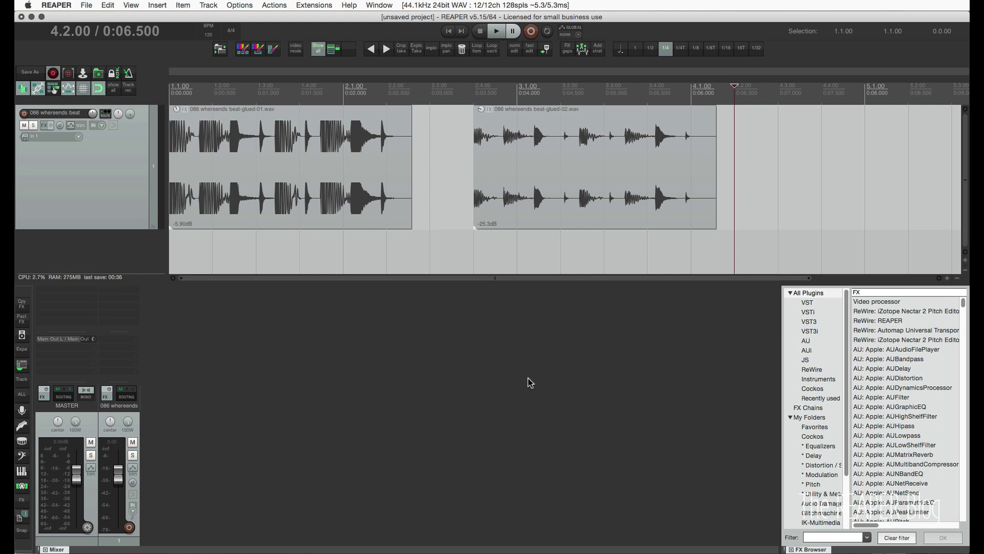
pyautogui.press('super+s')
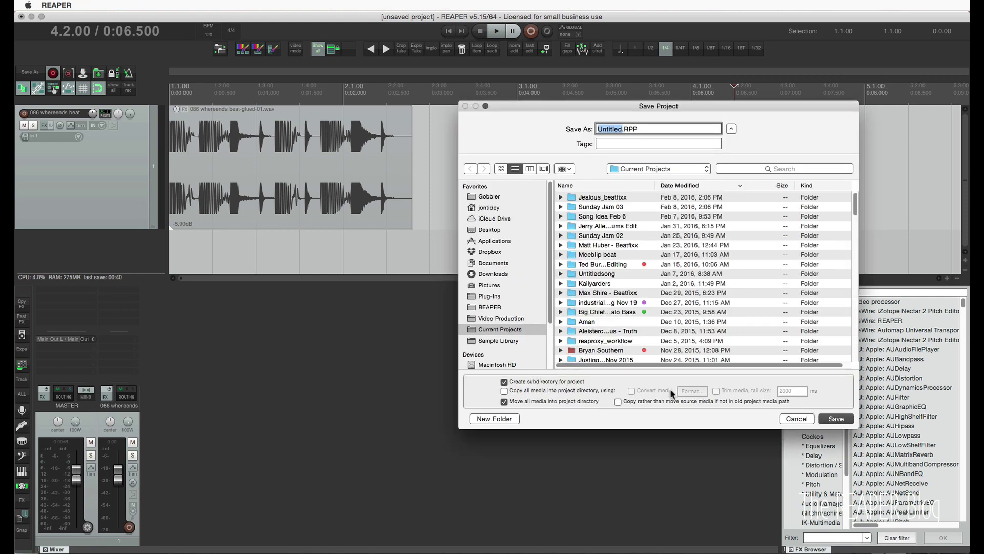
pyautogui.click(791, 421)
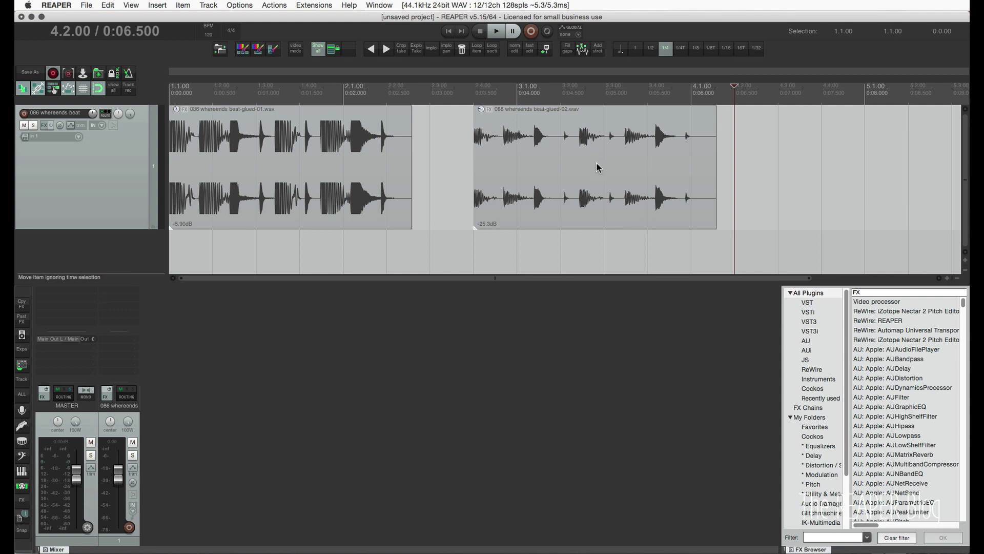
# Drag a ruler time selection from 2.4.00 and trim its end to 4.1.00.
pyautogui.click(495, 98)
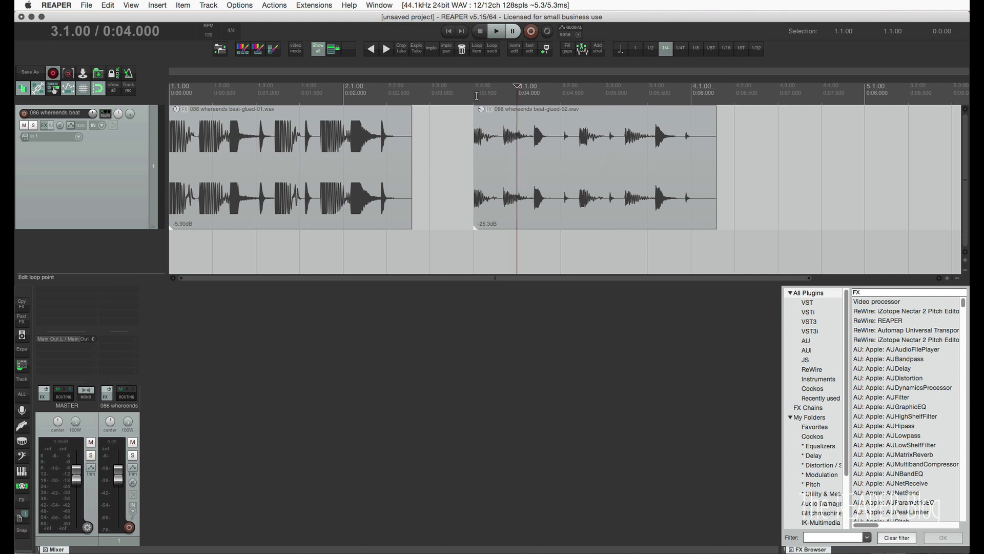
pyautogui.moveTo(477, 96); pyautogui.dragTo(718, 96)
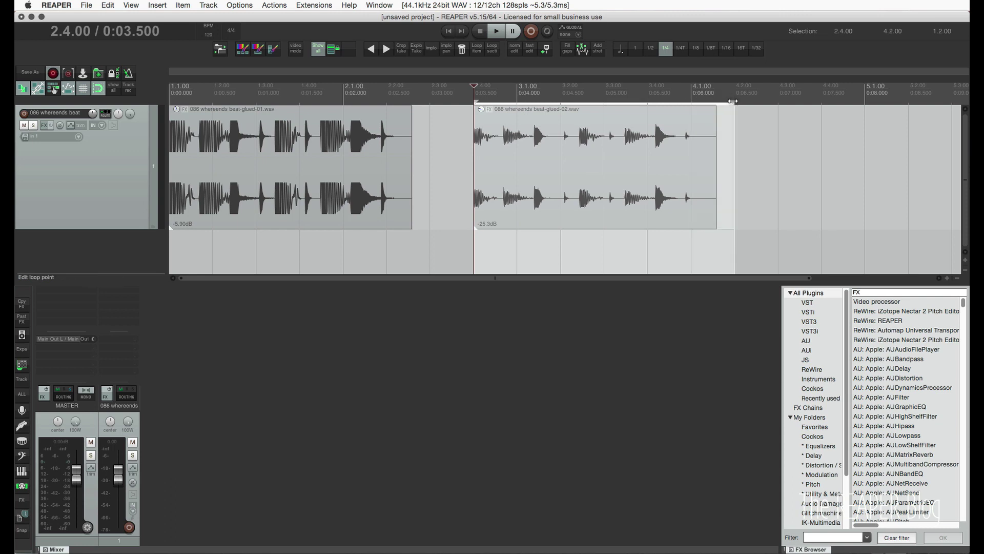
pyautogui.moveTo(731, 102); pyautogui.dragTo(698, 102)
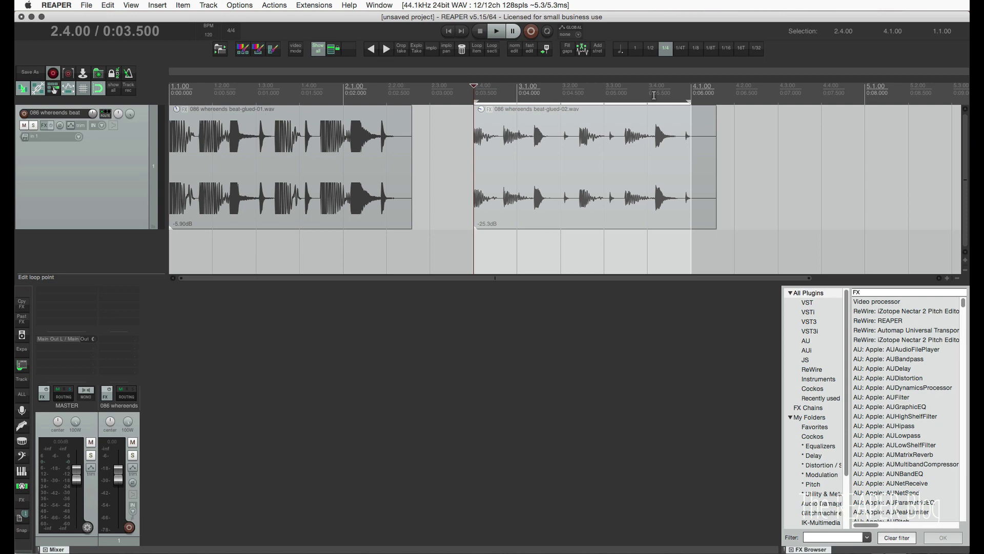
# Tick a 1000 ms tail in the Render dialog, then cancel without rendering.
pyautogui.click(85, 75)
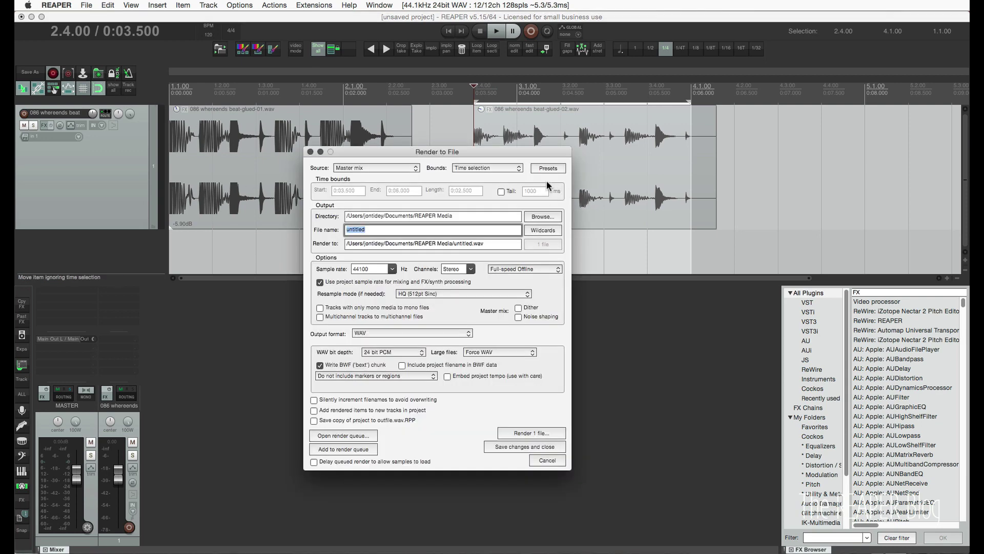
pyautogui.click(501, 193)
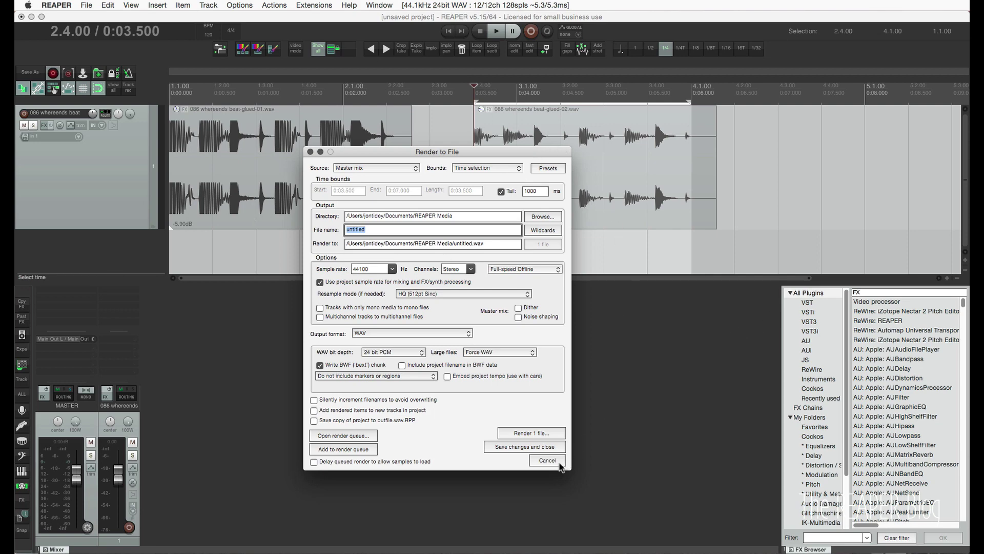
pyautogui.click(560, 461)
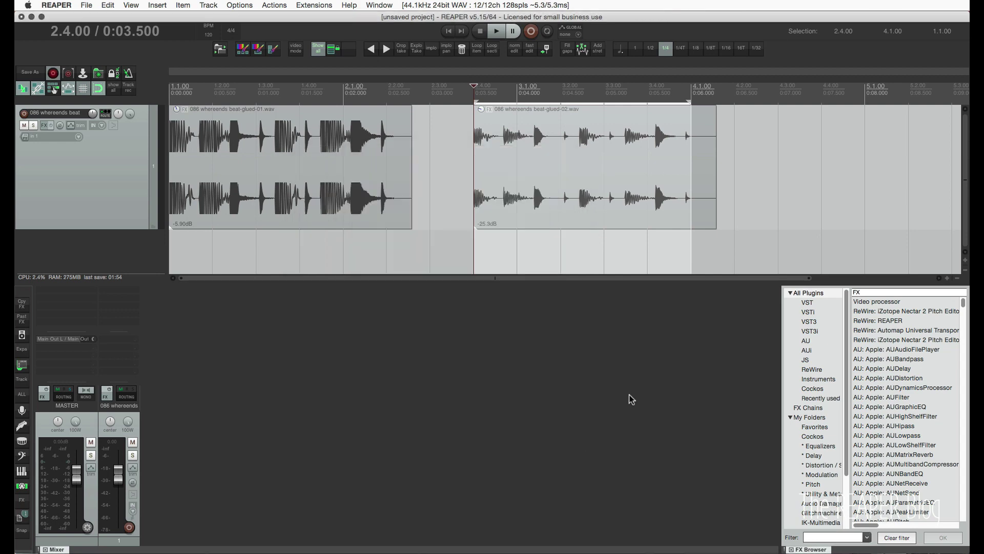
# Turn on 'Ripple edit all affects tempo map' in the ripple editing options, then set the cursor at 2.1.00.
pyautogui.click(444, 205)
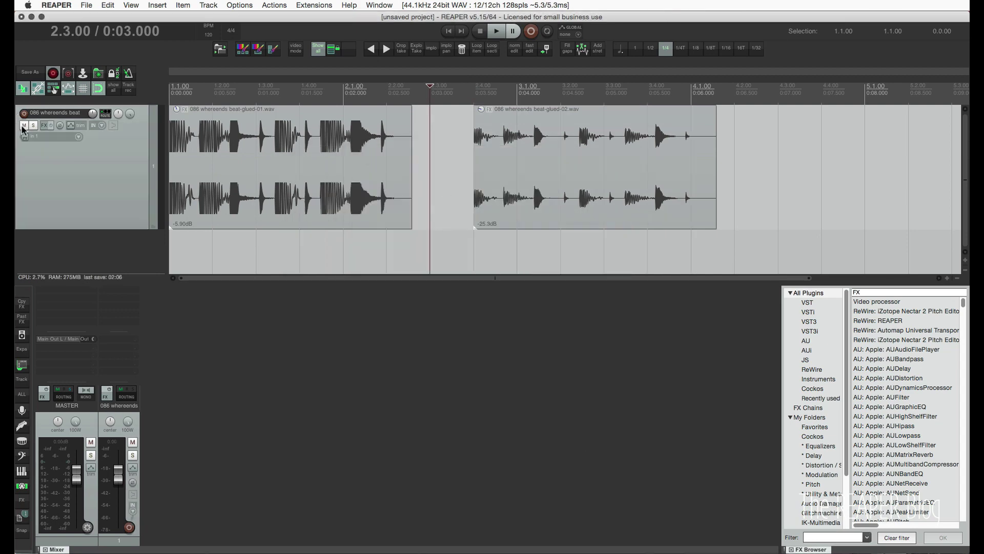
pyautogui.rightClick(54, 91)
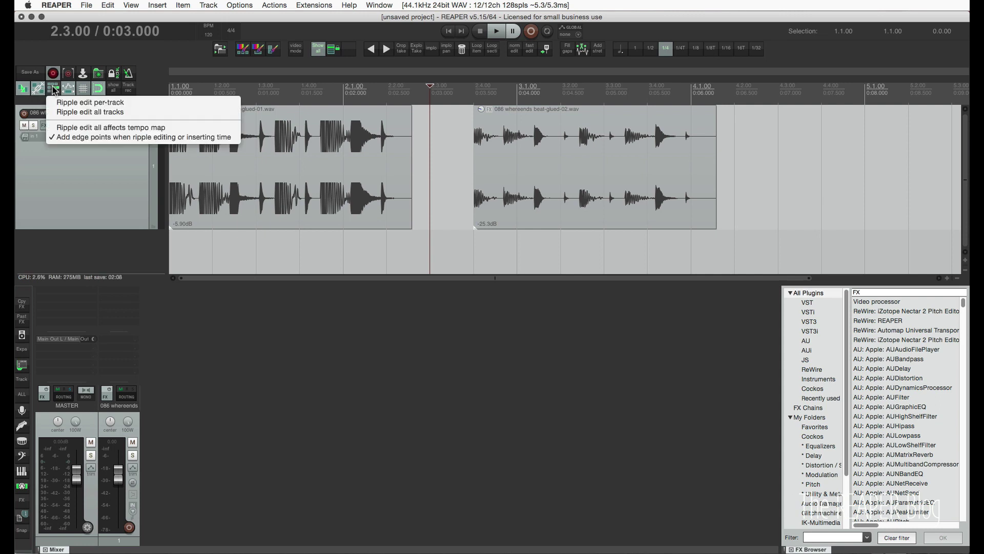
pyautogui.click(108, 132)
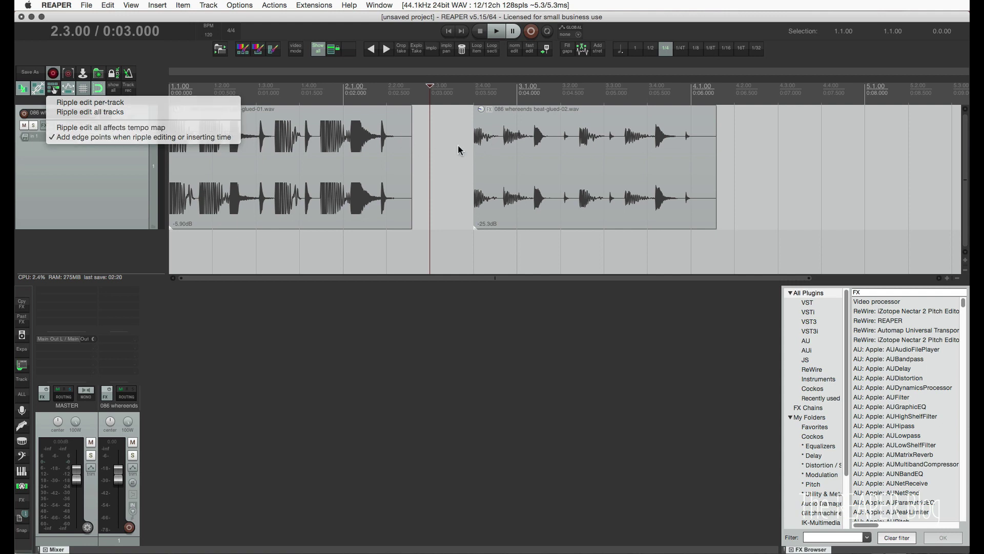
pyautogui.click(334, 76)
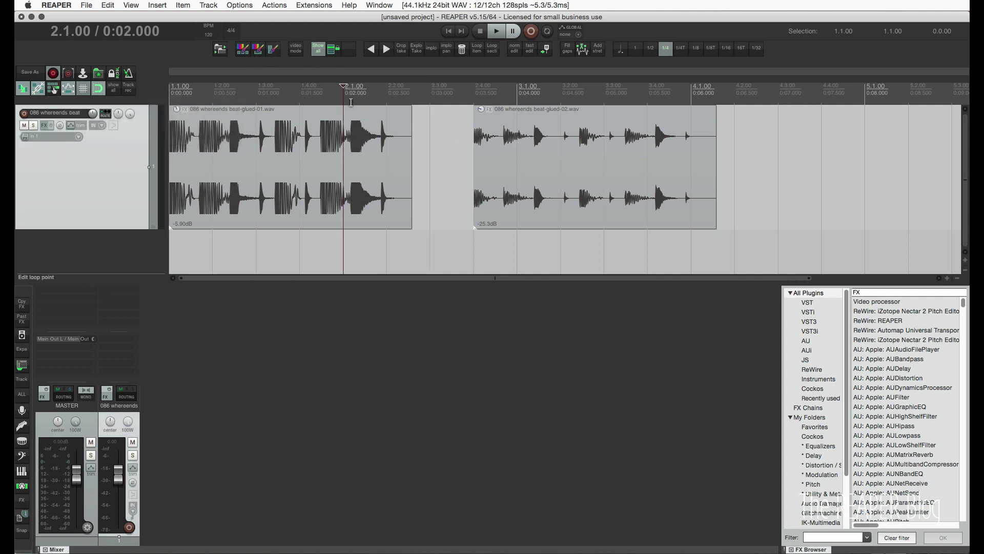
# Insert a 105 BPM tempo marker at measure 2 and a 100 BPM tempo at measure 4.
pyautogui.rightClick(343, 96)
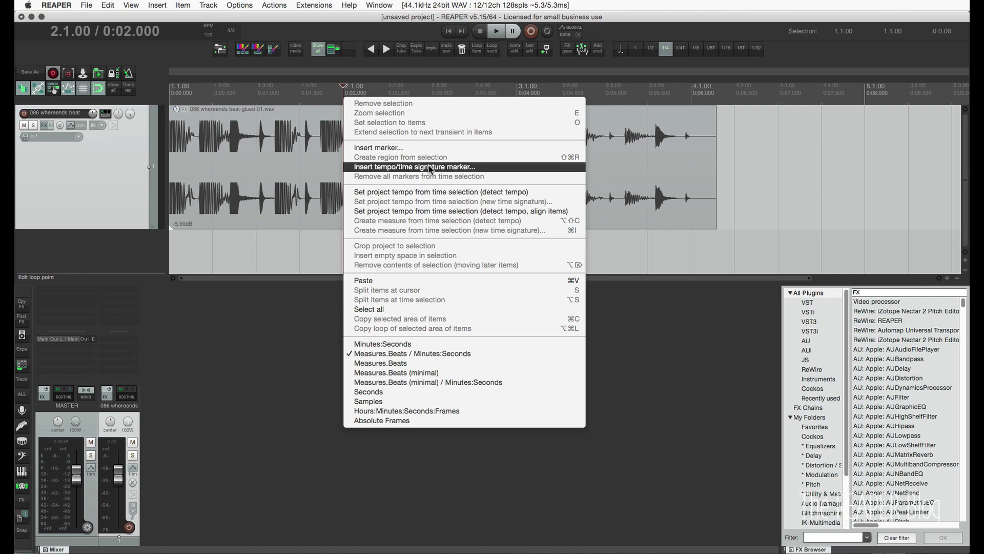
pyautogui.click(424, 168)
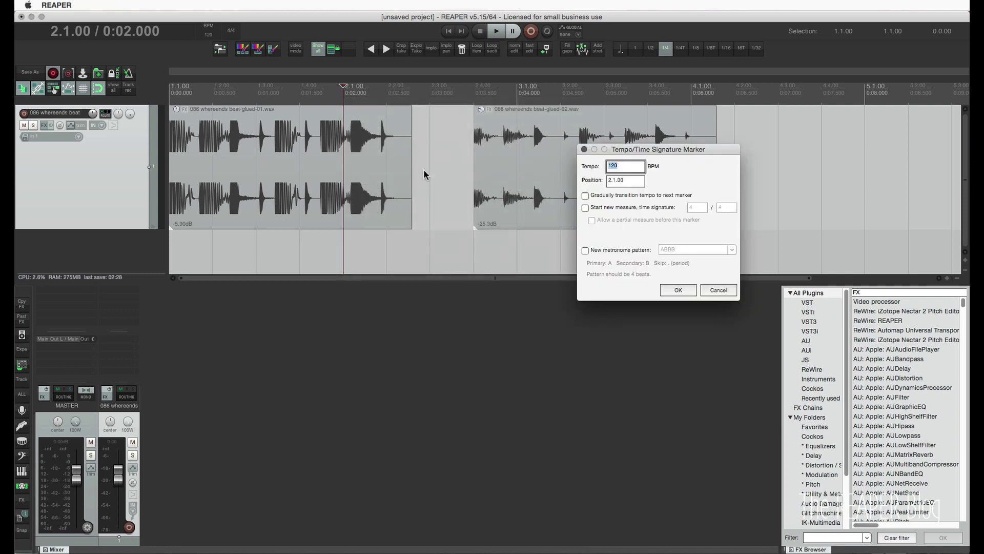
pyautogui.write('105')
pyautogui.press('Return')
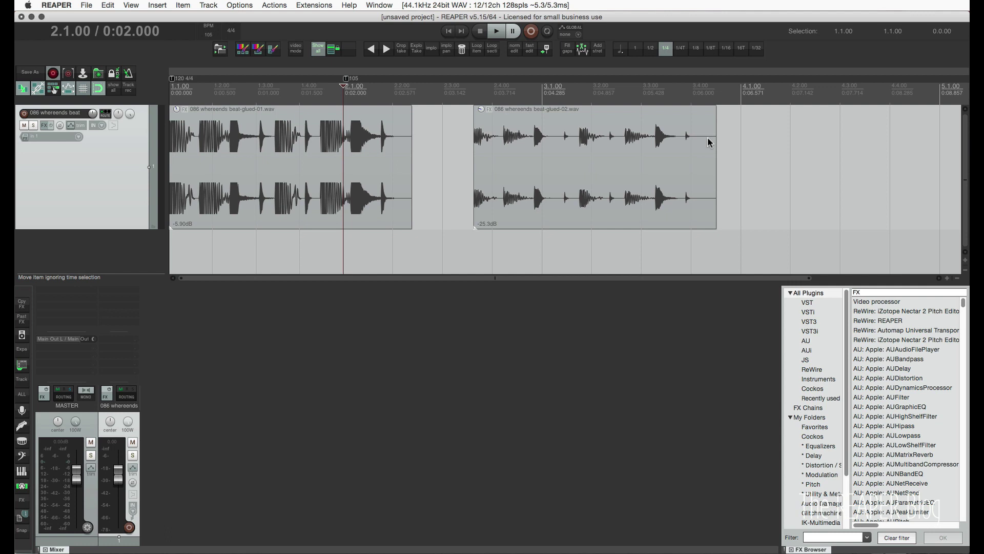
pyautogui.click(746, 103)
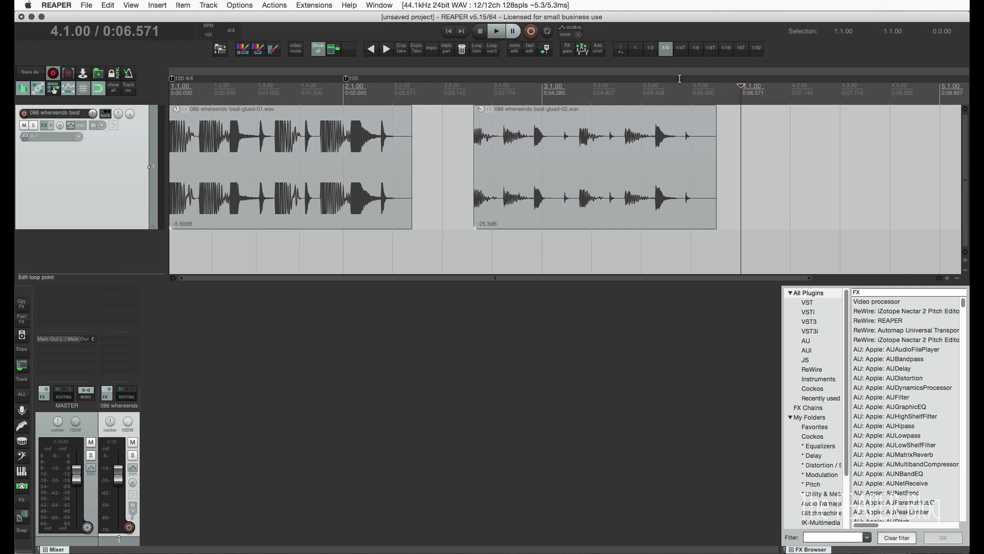
pyautogui.click(210, 35)
pyautogui.write('100')
pyautogui.press('Return')
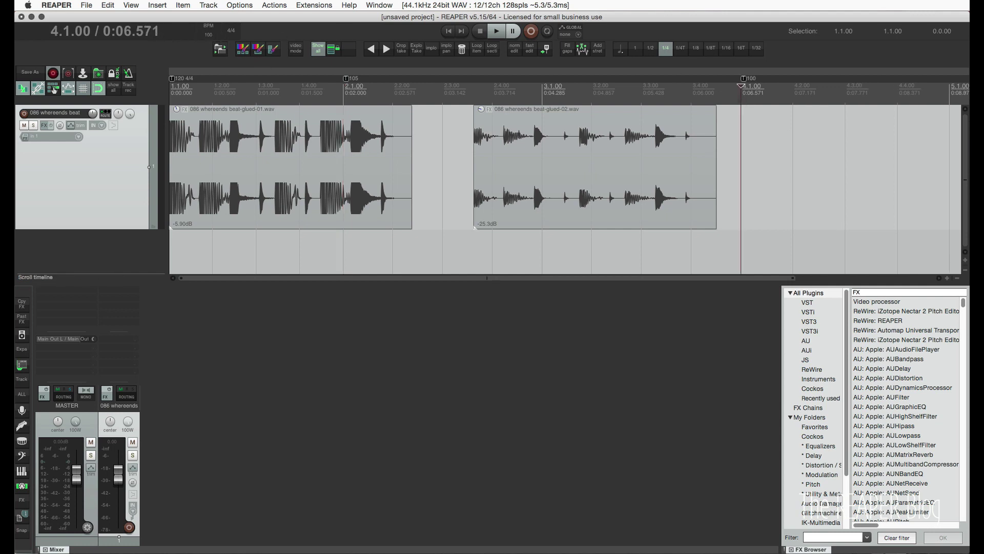
# Move the second audio item to start at 2.3.00.
pyautogui.click(393, 149)
pyautogui.click(444, 149)
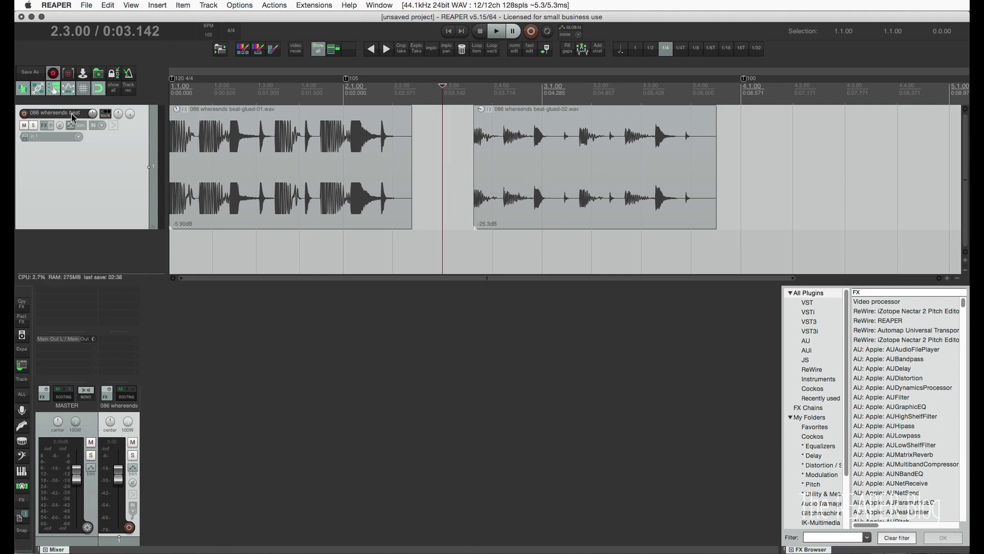
pyautogui.moveTo(493, 207)
pyautogui.mouseDown()
pyautogui.moveTo(398, 209)
pyautogui.moveTo(496, 206)
pyautogui.mouseUp()
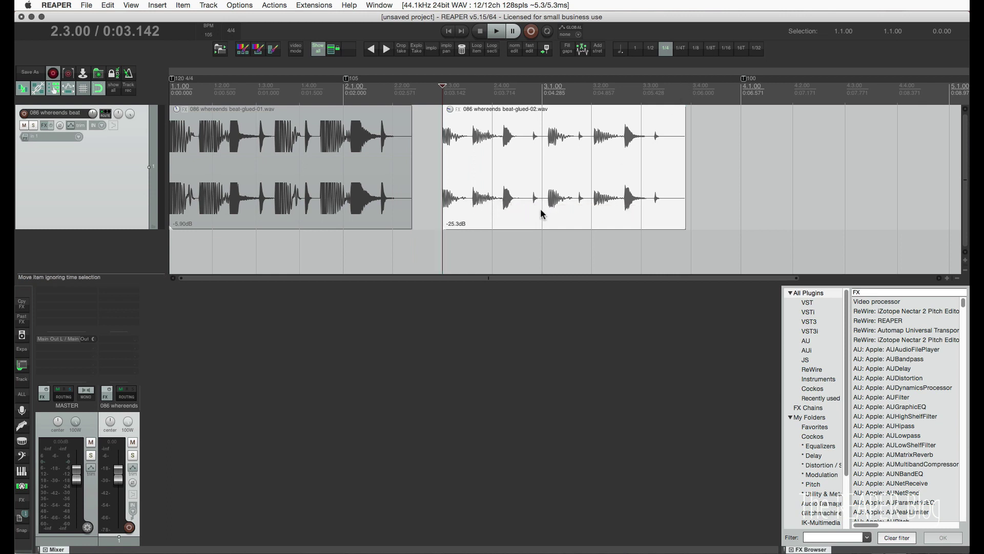
# Set ripple editing to all tracks, slide the second item left to ripple the tempo, then undo.
pyautogui.rightClick(54, 90)
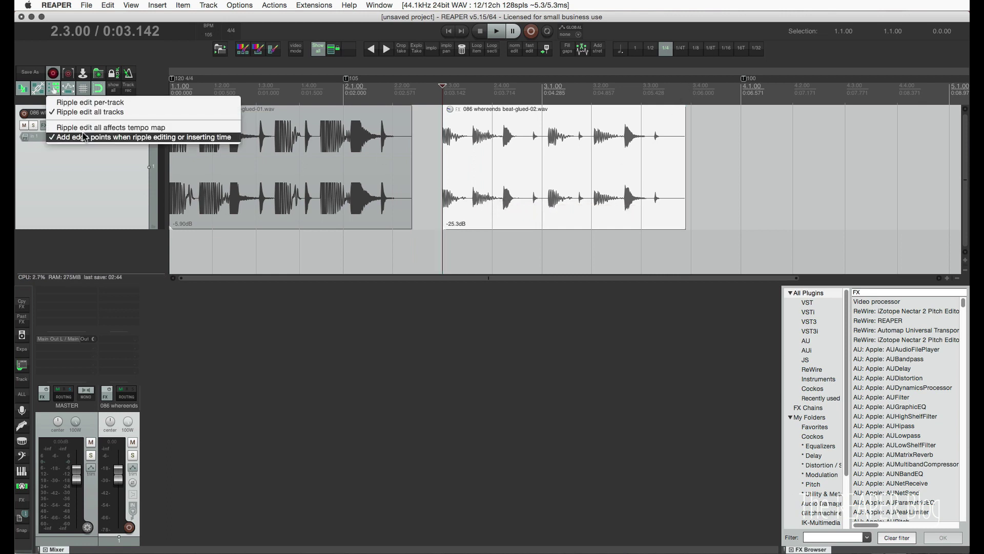
pyautogui.click(129, 125)
pyautogui.moveTo(486, 194); pyautogui.dragTo(420, 191)
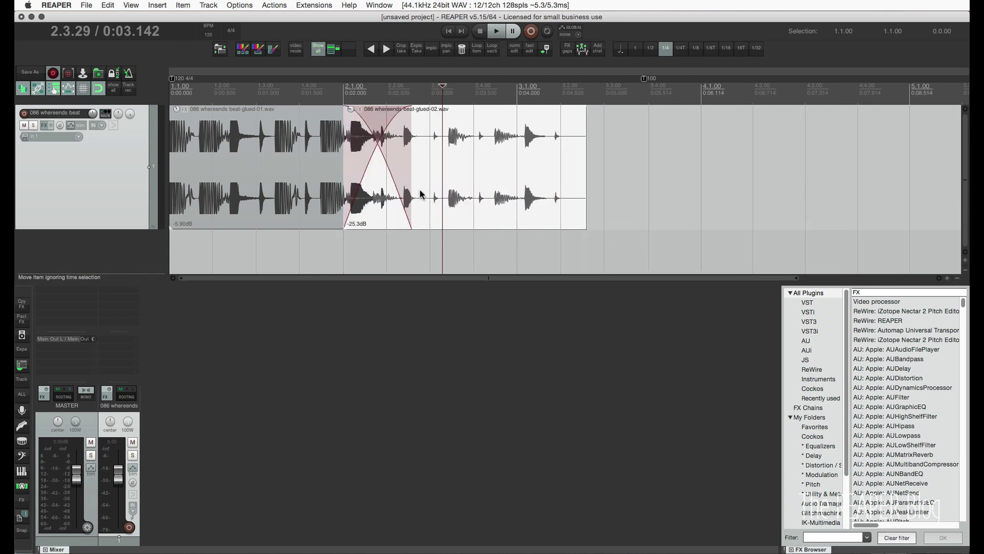
pyautogui.hotkey('ctrl', 'z')
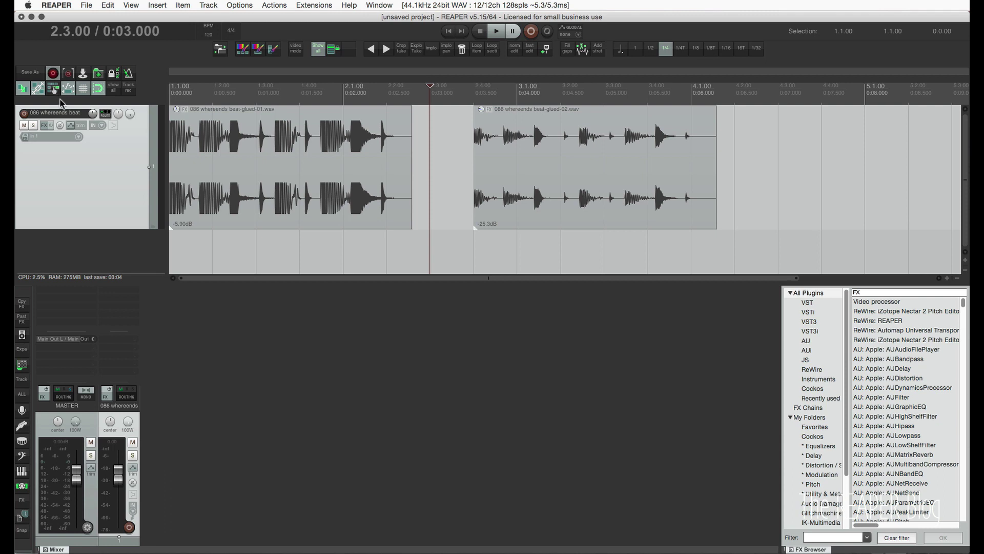
# Show the 'Media item stretch marker rate' context in Preferences > Mouse Modifiers.
pyautogui.press('super+comma')
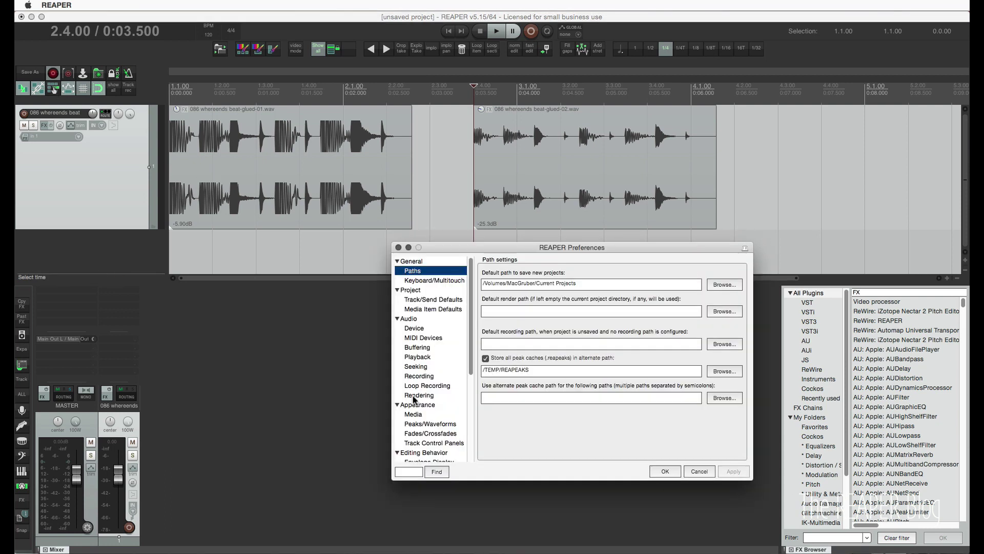
pyautogui.scroll(-2, 413, 405)
pyautogui.scroll(-4, 436, 397)
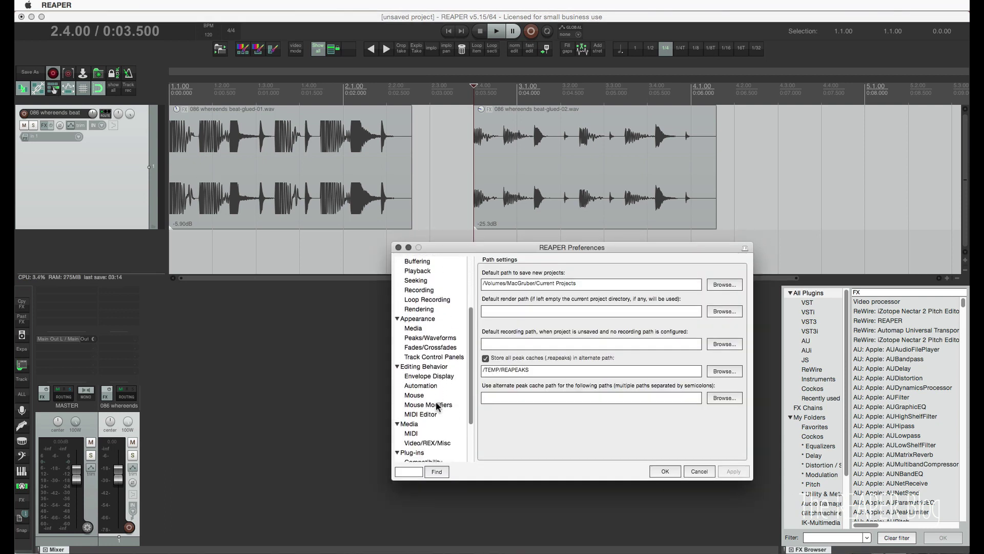
pyautogui.click(439, 385)
pyautogui.click(528, 272)
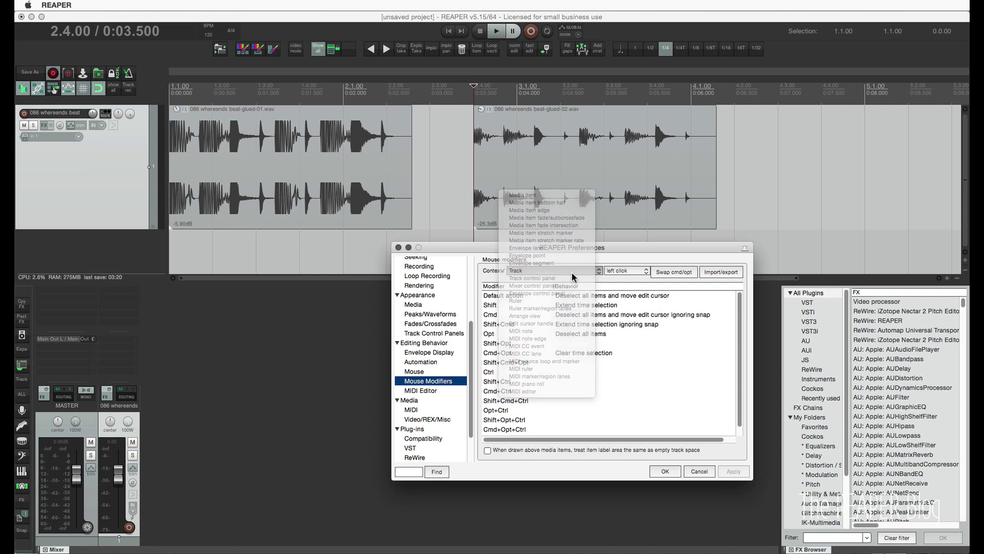
pyautogui.click(614, 296)
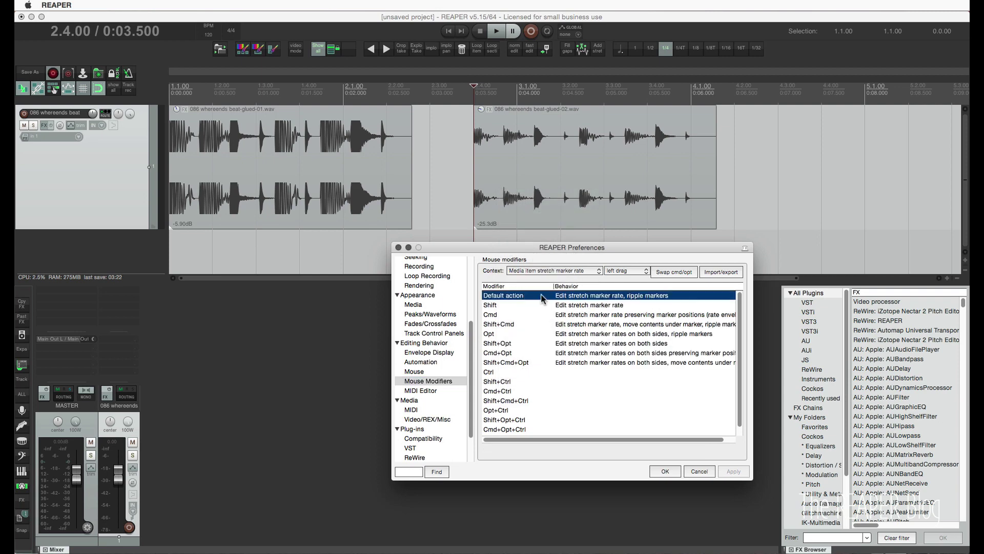
pyautogui.click(607, 297)
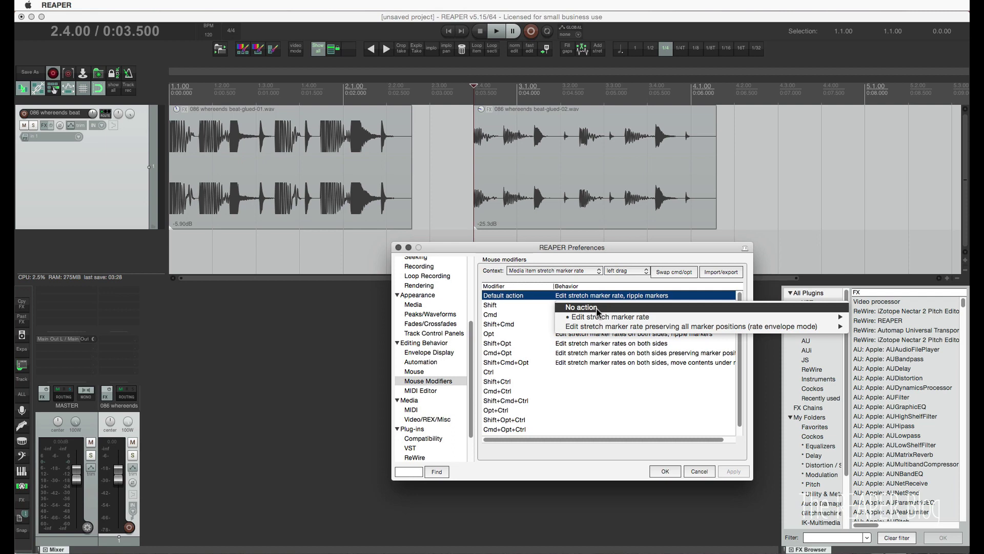
pyautogui.press('Escape')
# Add 1.00x stretch markers to the second beat item with W.
pyautogui.click(564, 221)
pyautogui.press('w')
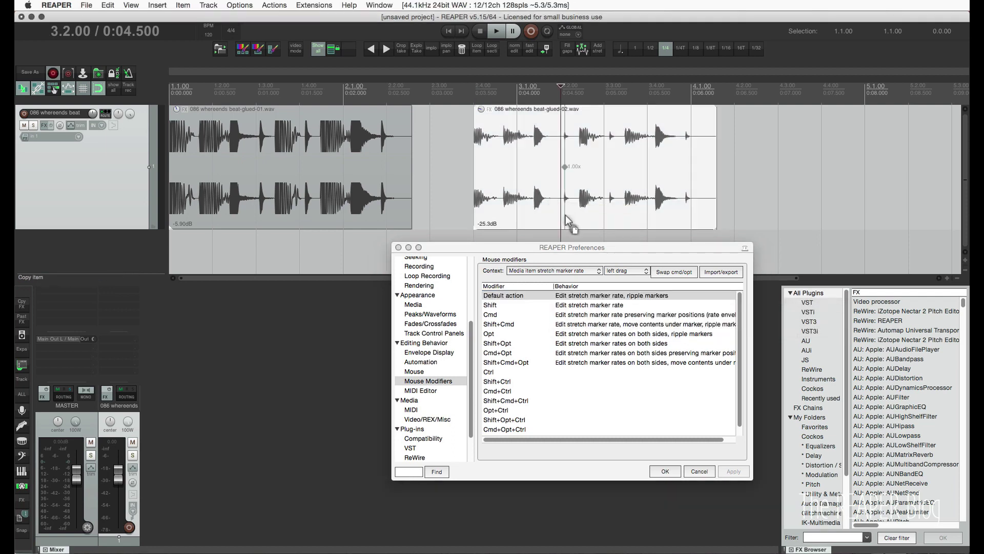
pyautogui.click(606, 220)
# Drag between the two stretch markers to change their rate, then undo back to 1.00x.
pyautogui.click(648, 195)
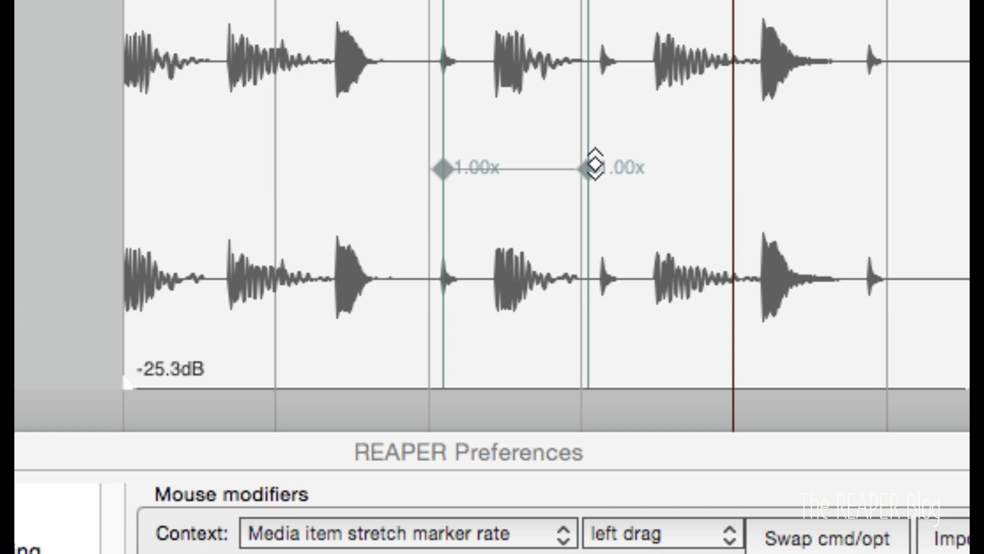
pyautogui.moveTo(595, 164)
pyautogui.mouseDown()
pyautogui.moveTo(593, 194)
pyautogui.moveTo(596, 134)
pyautogui.moveTo(602, 188)
pyautogui.moveTo(610, 157)
pyautogui.moveTo(604, 220)
pyautogui.moveTo(626, 246)
pyautogui.mouseUp()
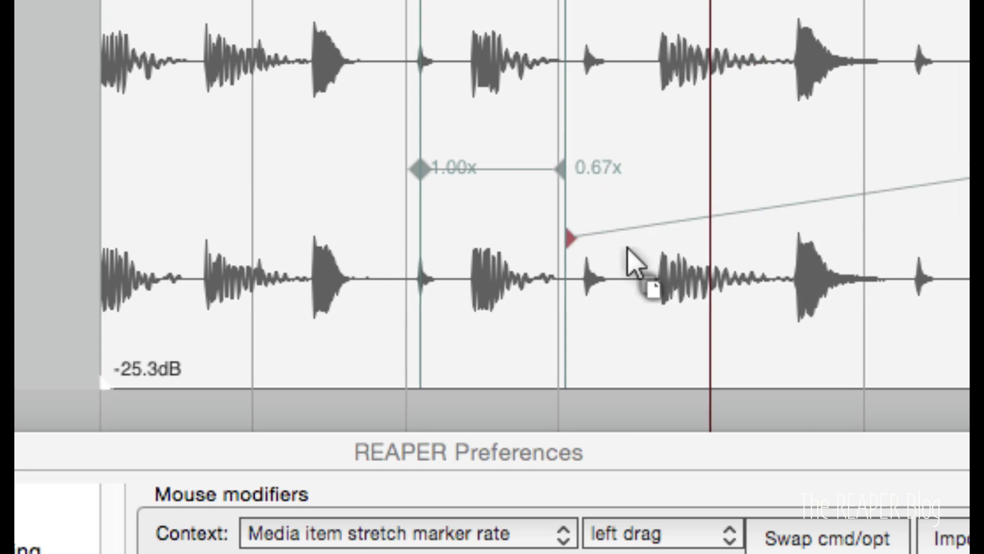
pyautogui.hotkey('ctrl', 'z')
pyautogui.hotkey('ctrl', 'z')
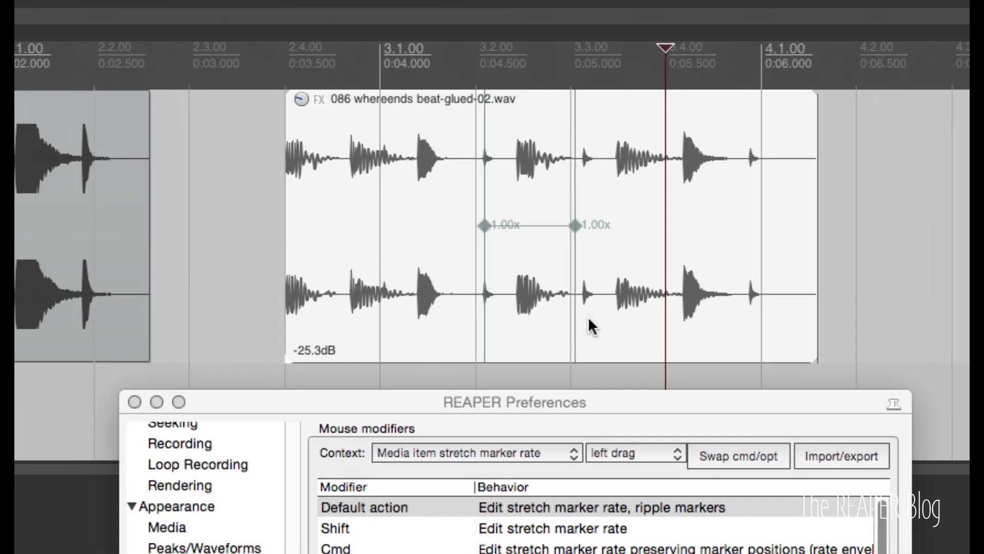
# Set the stretch marker rate default left drag to 'No action' and confirm dragging no longer changes the rate.
pyautogui.click(591, 513)
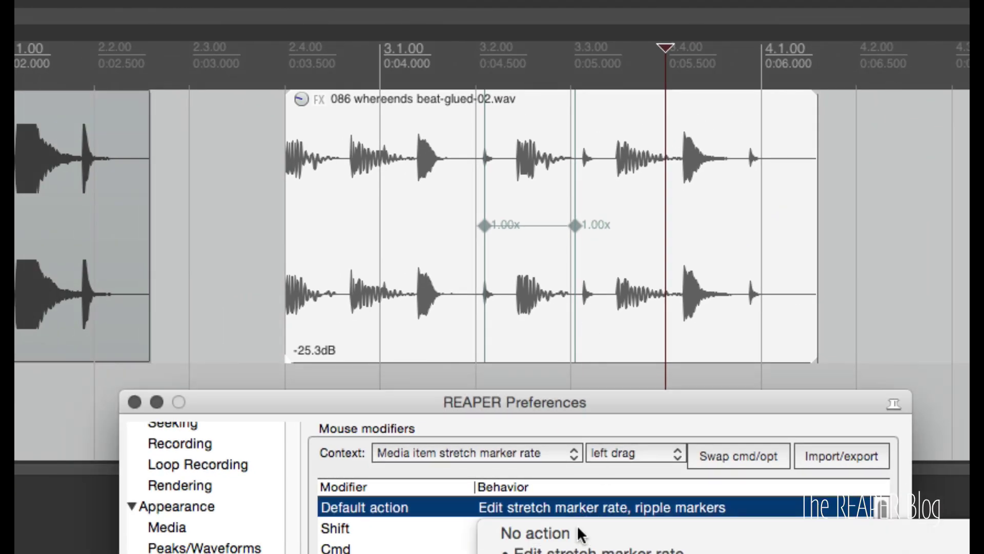
pyautogui.click(577, 531)
pyautogui.moveTo(611, 403); pyautogui.dragTo(603, 158)
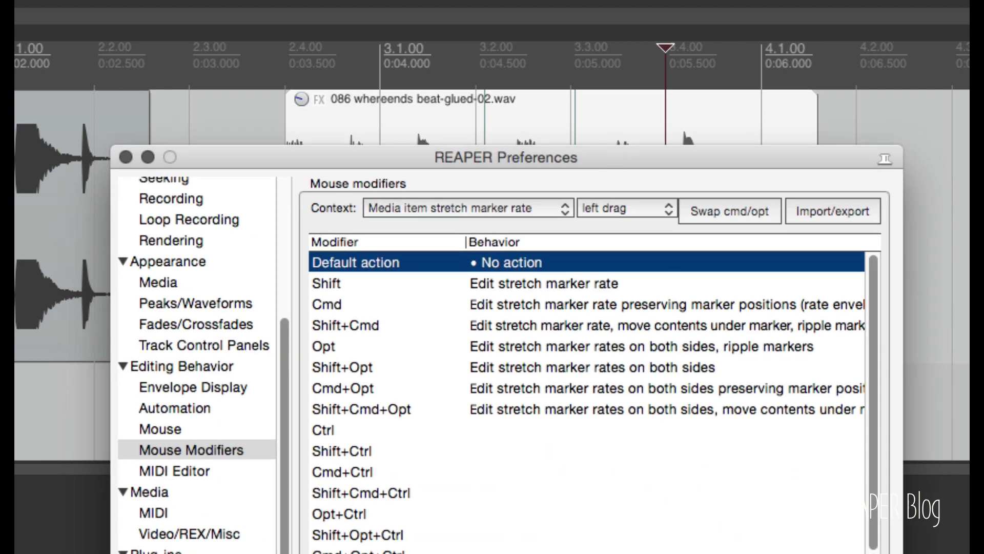
pyautogui.moveTo(665, 157); pyautogui.dragTo(665, 429)
pyautogui.click(575, 225)
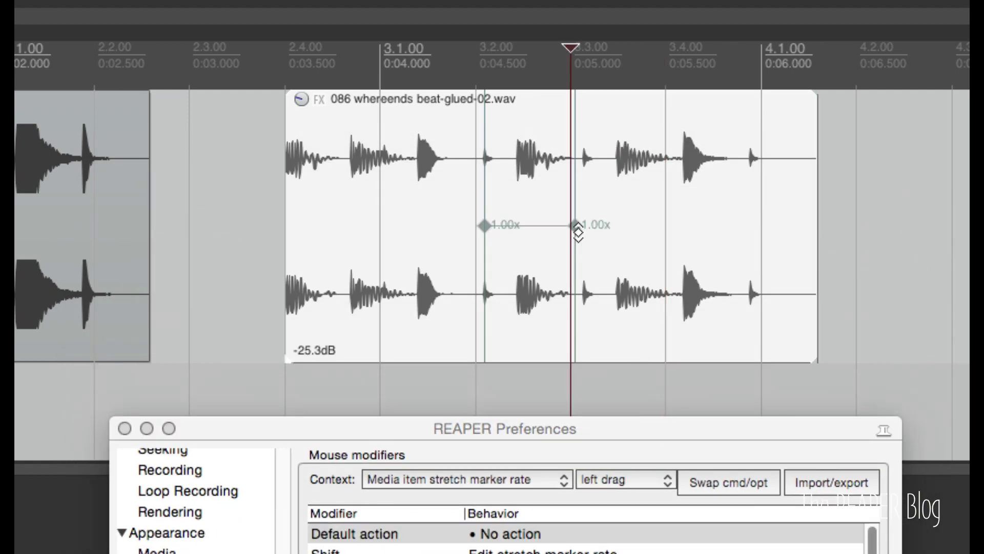
pyautogui.moveTo(579, 224)
pyautogui.mouseDown()
pyautogui.moveTo(583, 253)
pyautogui.moveTo(590, 213)
pyautogui.moveTo(593, 228)
pyautogui.moveTo(581, 223)
pyautogui.mouseUp()
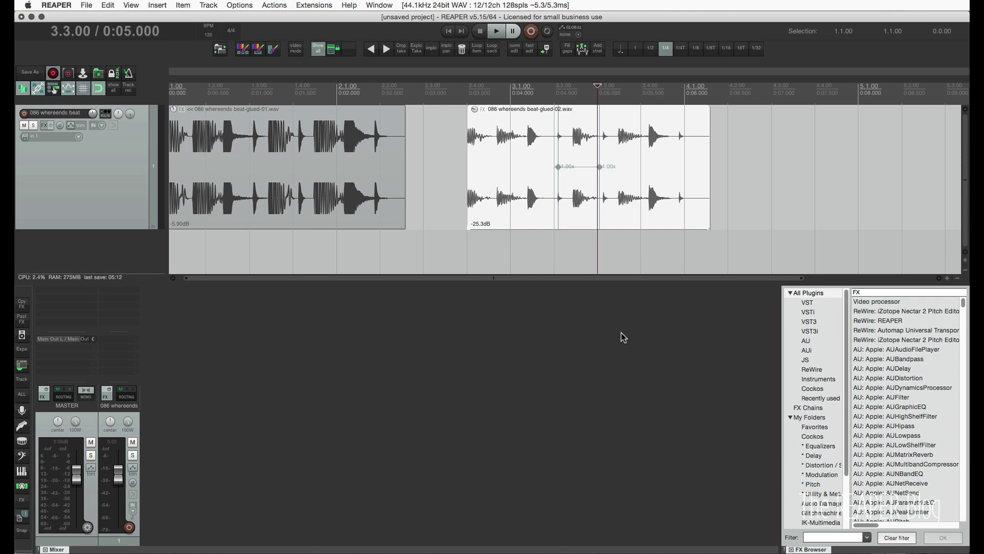
pyautogui.click(353, 6)
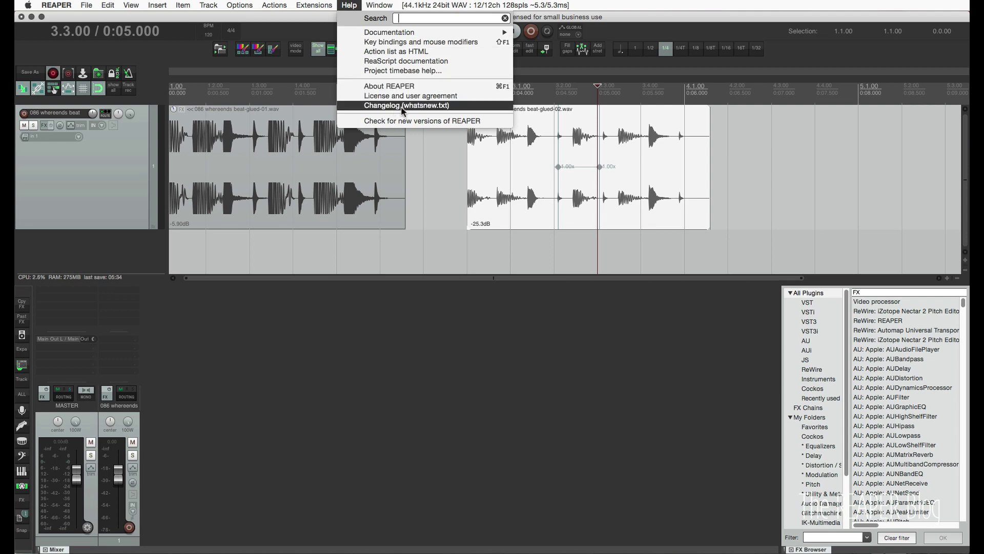
pyautogui.click(400, 108)
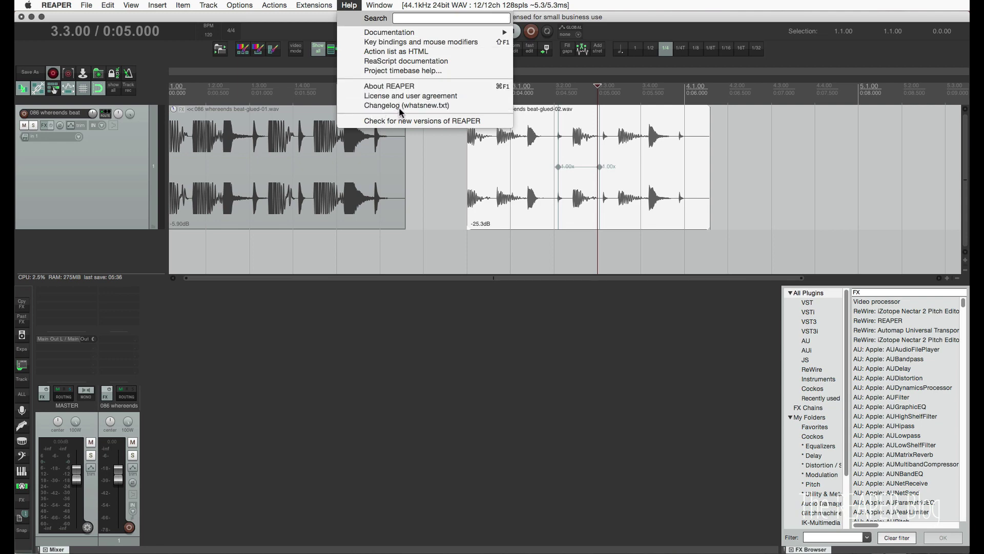
pyautogui.moveTo(252, 62); pyautogui.dragTo(474, 67)
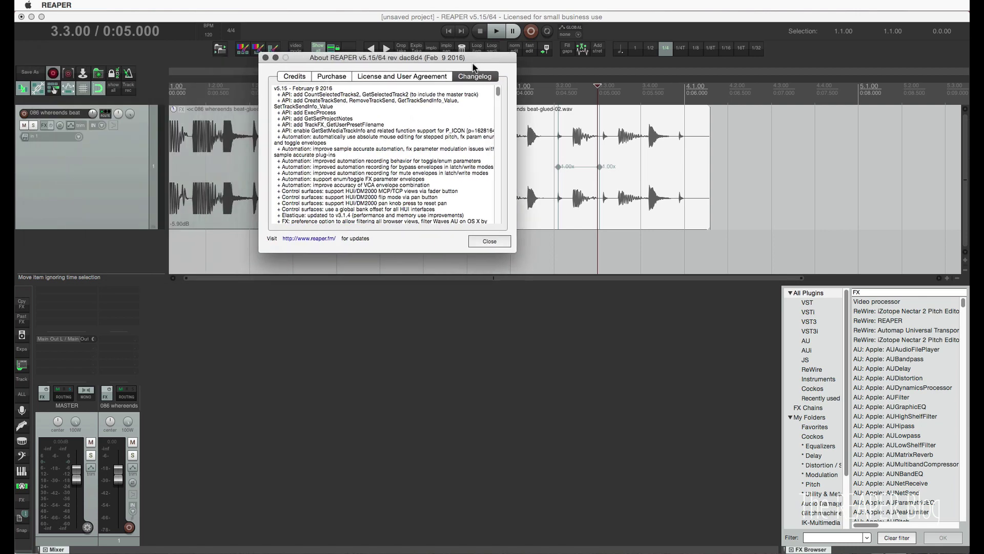
pyautogui.scroll(-10, 403, 111)
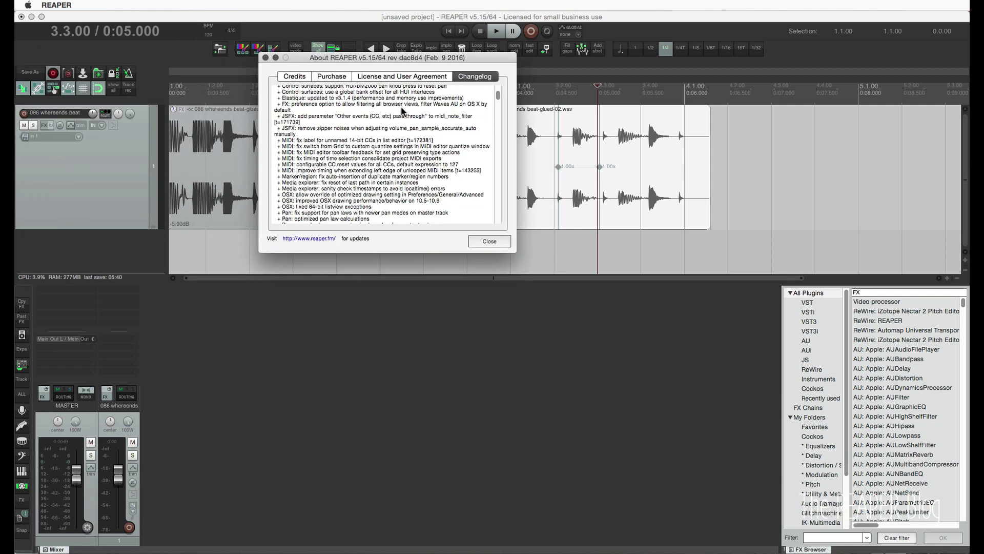
pyautogui.scroll(-5, 402, 111)
pyautogui.moveTo(499, 102); pyautogui.dragTo(500, 218)
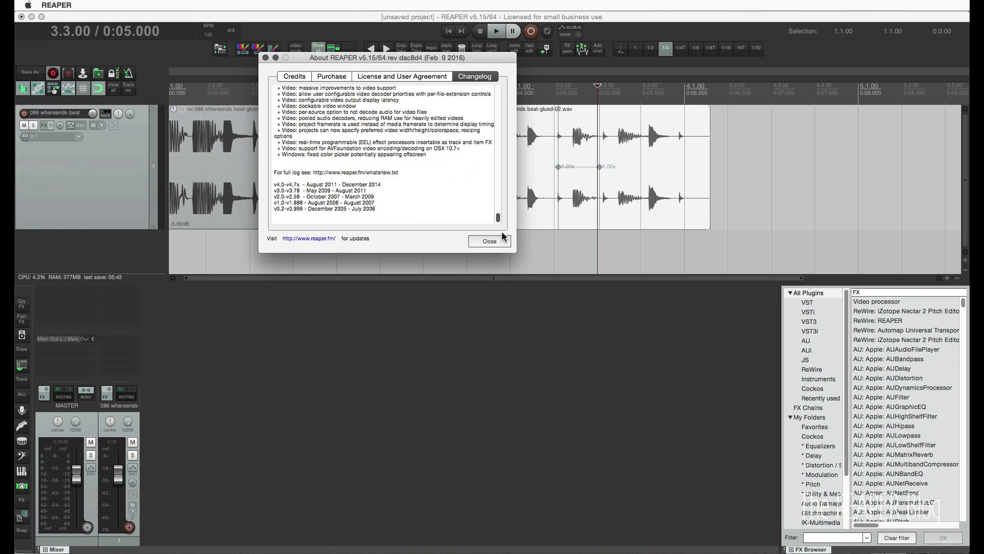
pyautogui.click(500, 242)
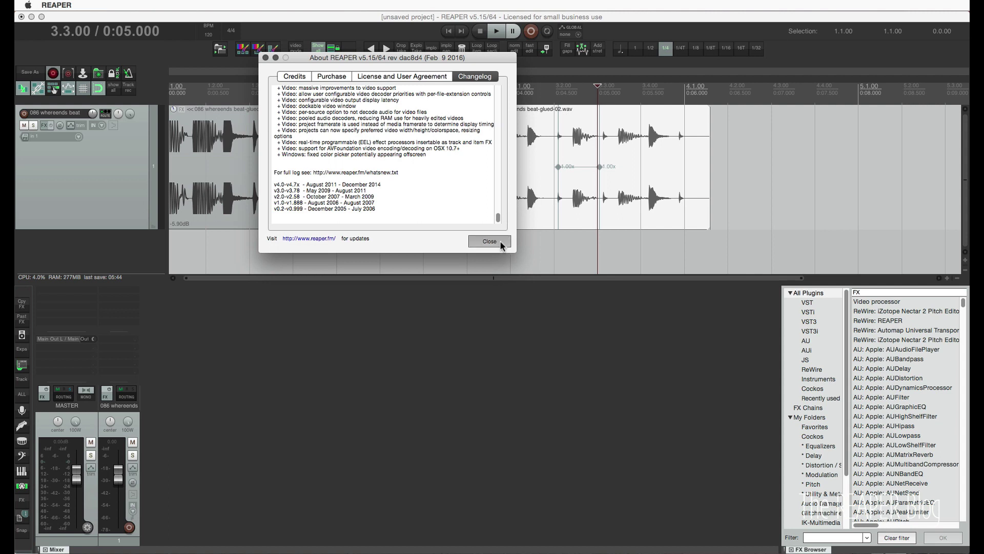
pyautogui.click(523, 254)
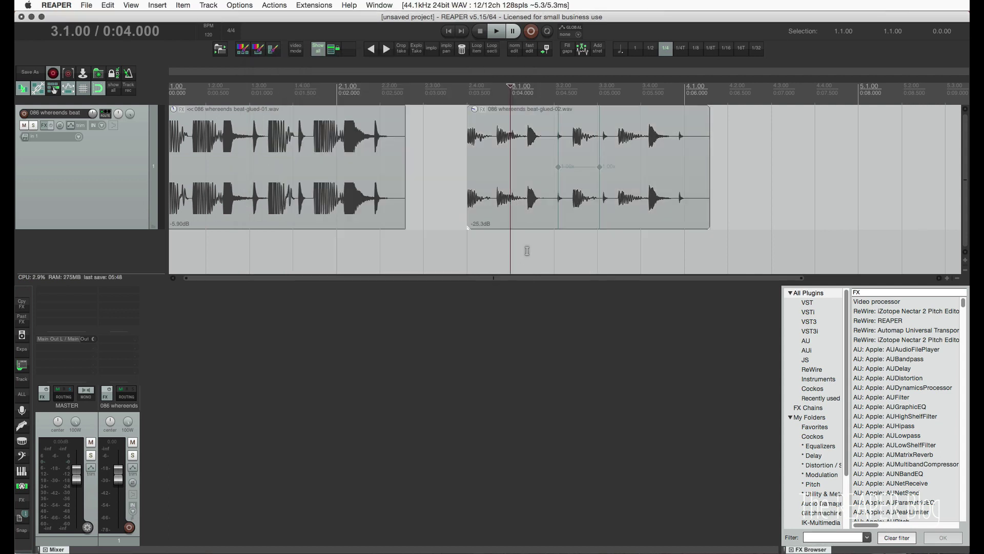